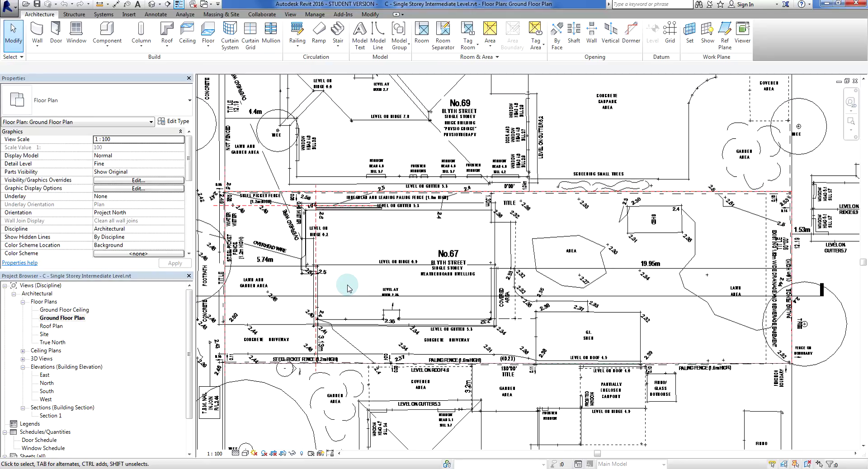
# - Inspect the short brick wall below the fence, then zoom out to see more of the site plan
pyautogui.scroll(4, 365, 229)
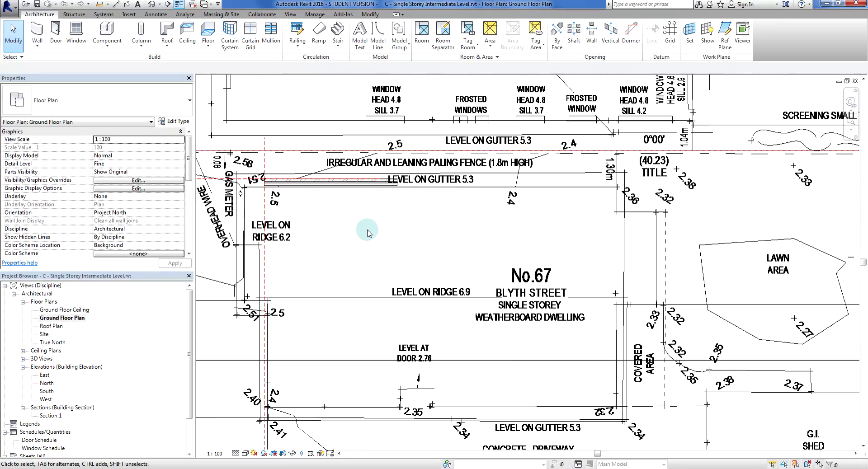
pyautogui.moveTo(456, 277); pyautogui.dragTo(459, 279, button='middle')
pyautogui.scroll(-1, 459, 279)
pyautogui.scroll(1, 436, 262)
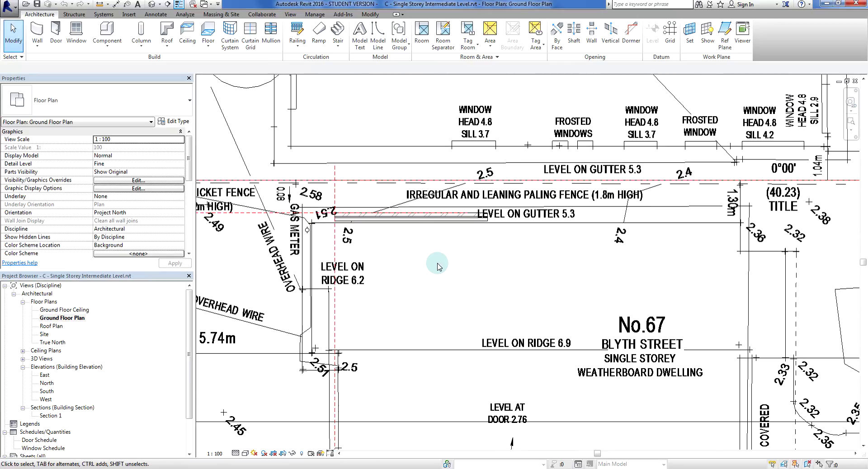
pyautogui.scroll(2, 413, 238)
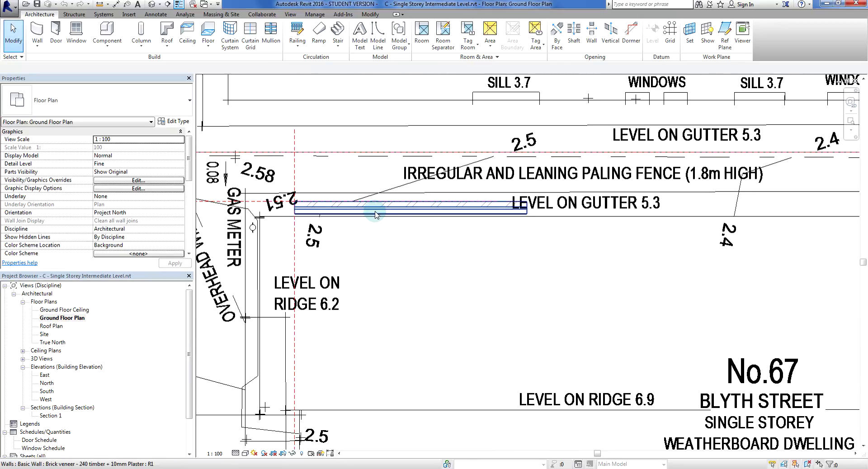
pyautogui.click(389, 214)
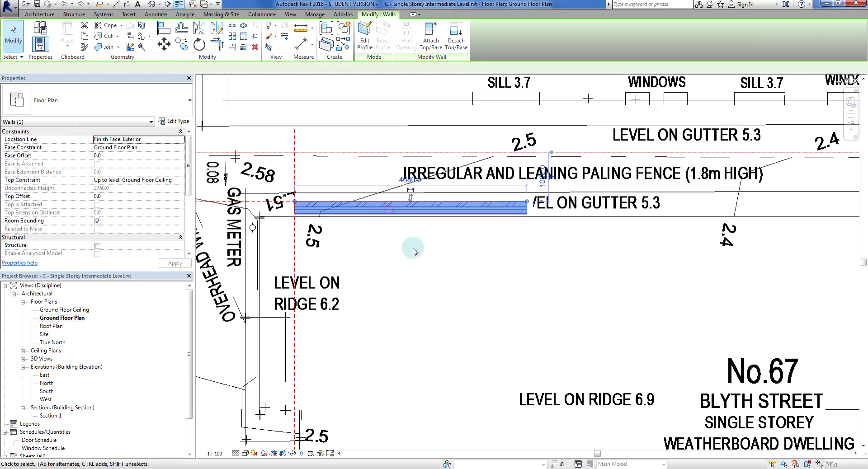
pyautogui.click(413, 248)
pyautogui.scroll(-3, 413, 248)
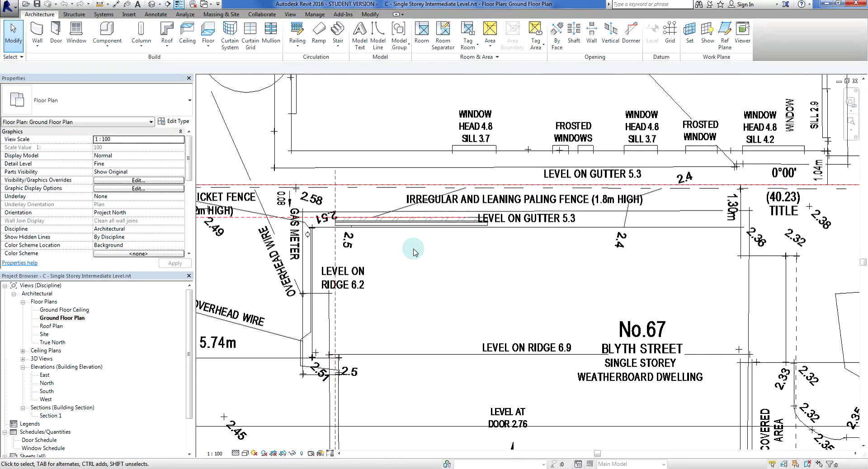
pyautogui.scroll(-2, 462, 252)
pyautogui.moveTo(462, 252)
pyautogui.mouseDown(button='middle')
pyautogui.moveTo(427, 222)
pyautogui.moveTo(452, 243)
pyautogui.mouseUp(button='middle')
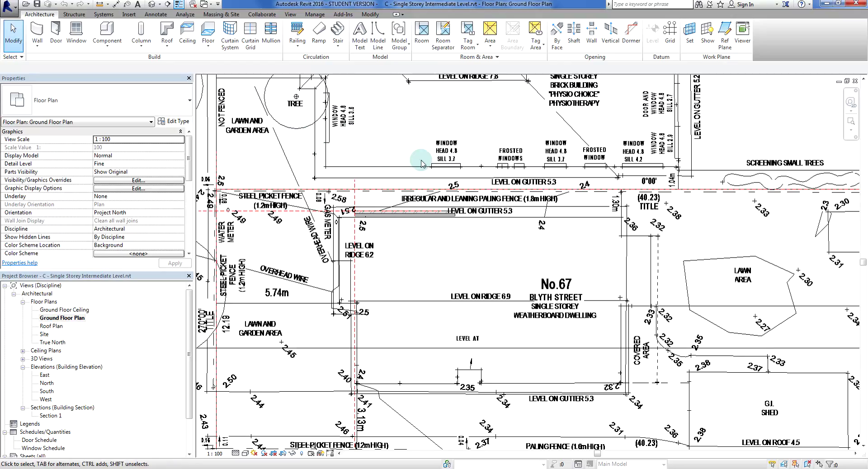
# - Select the imported survey drawing and bring up its Hide in View options
pyautogui.click(364, 162)
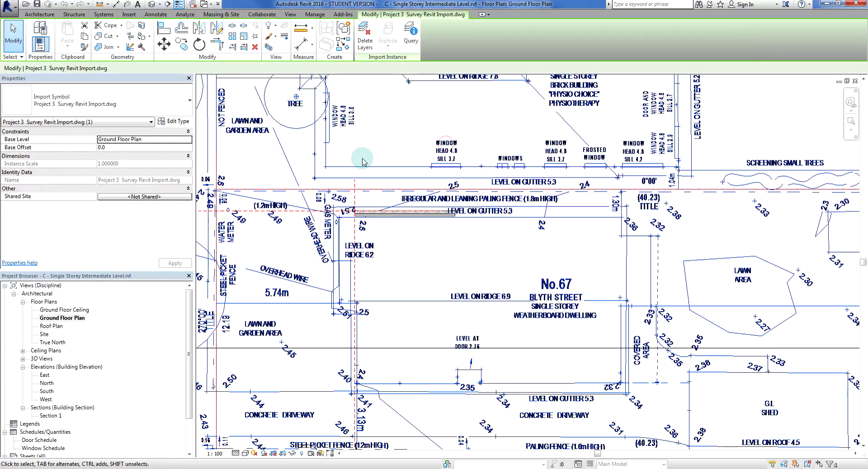
pyautogui.rightClick(416, 147)
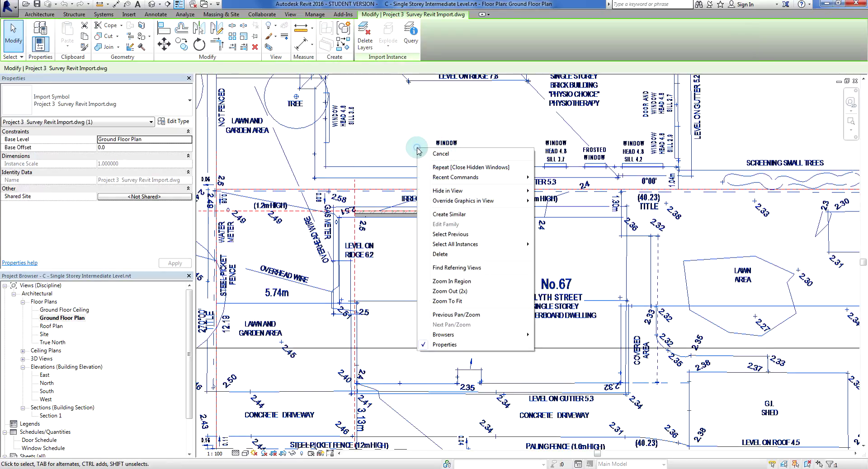
pyautogui.moveTo(429, 190)
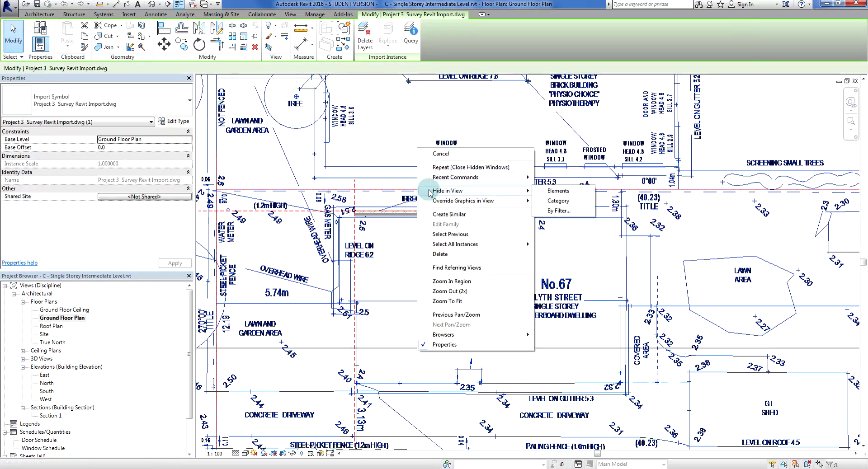
# - Hide the survey drawing in this view and recentre on the wall and reference planes
pyautogui.click(577, 192)
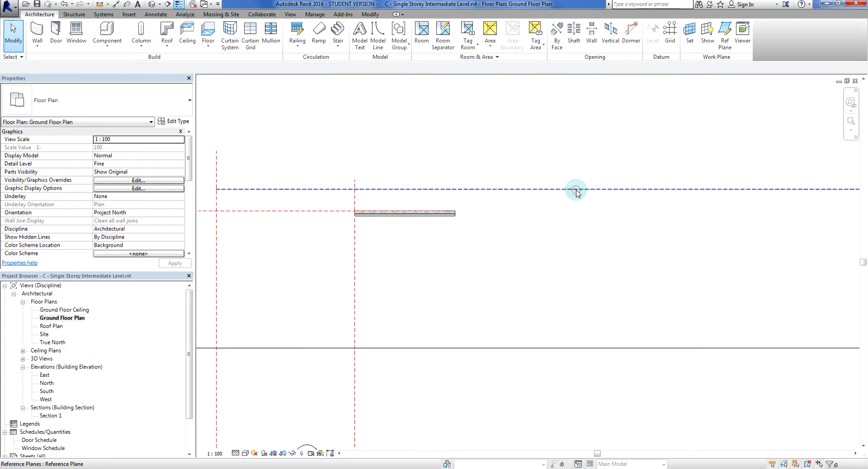
pyautogui.scroll(-3, 512, 243)
pyautogui.moveTo(455, 247); pyautogui.dragTo(461, 201, button='middle')
pyautogui.scroll(-1, 520, 208)
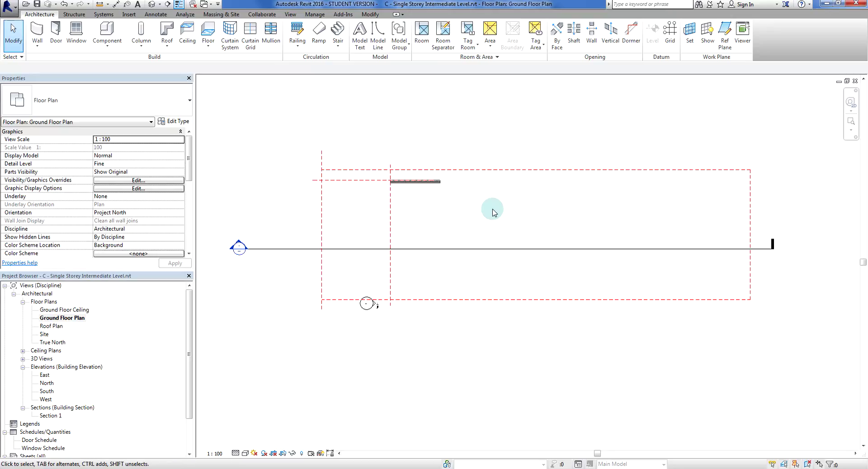
pyautogui.scroll(2, 439, 201)
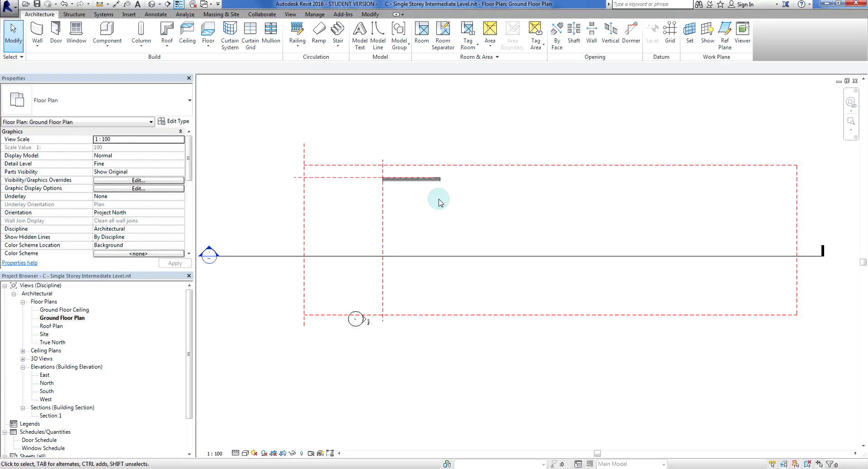
# - Lengthen the top brick veneer wall to 19100 along the reference plane, then start the Wall tool
pyautogui.click(430, 176)
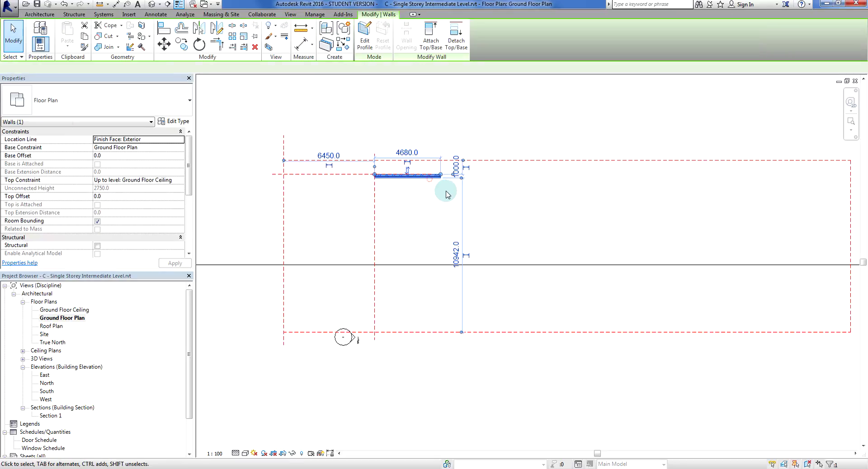
pyautogui.moveTo(428, 185); pyautogui.dragTo(661, 184)
pyautogui.scroll(-2, 641, 225)
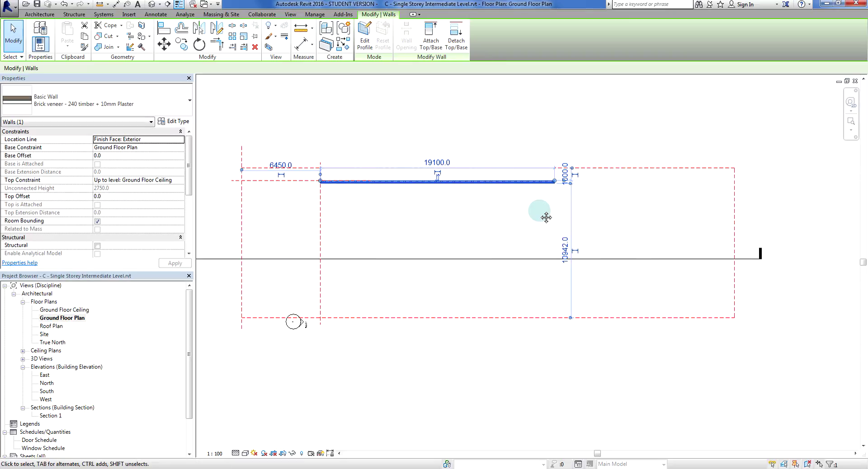
pyautogui.click(539, 211)
pyautogui.moveTo(439, 181); pyautogui.dragTo(390, 95, button='middle')
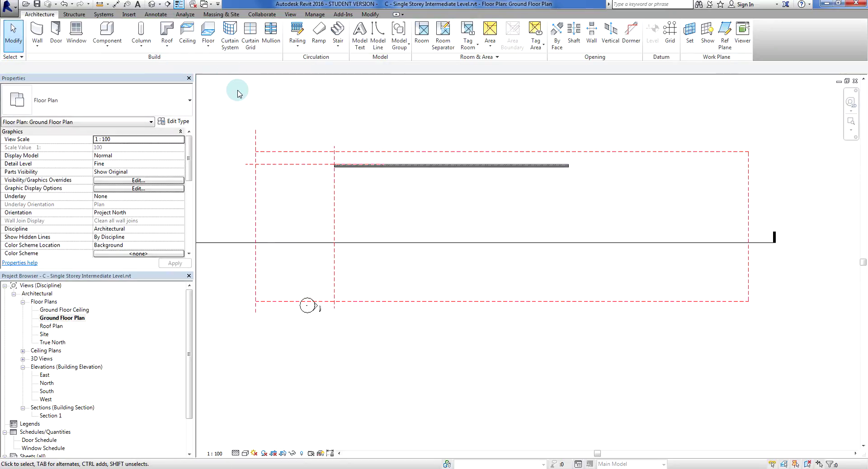
pyautogui.press('a')
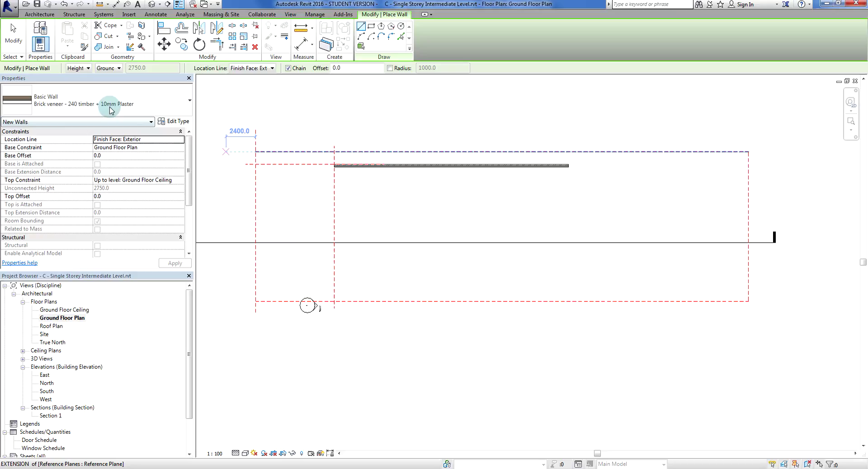
# - Chain brick veneer walls from the top wall's end: down 8700, left 8100, jog down, left 8700, up 5700, step left, up
pyautogui.scroll(4, 588, 176)
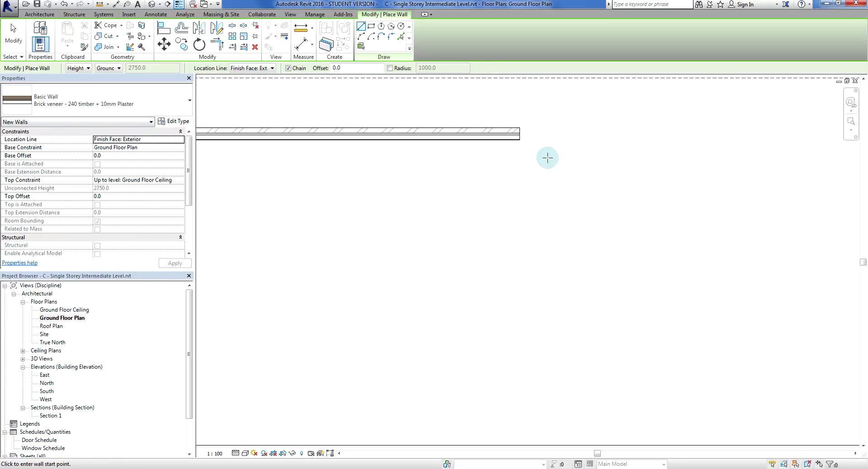
pyautogui.scroll(-1, 517, 123)
pyautogui.click(519, 122)
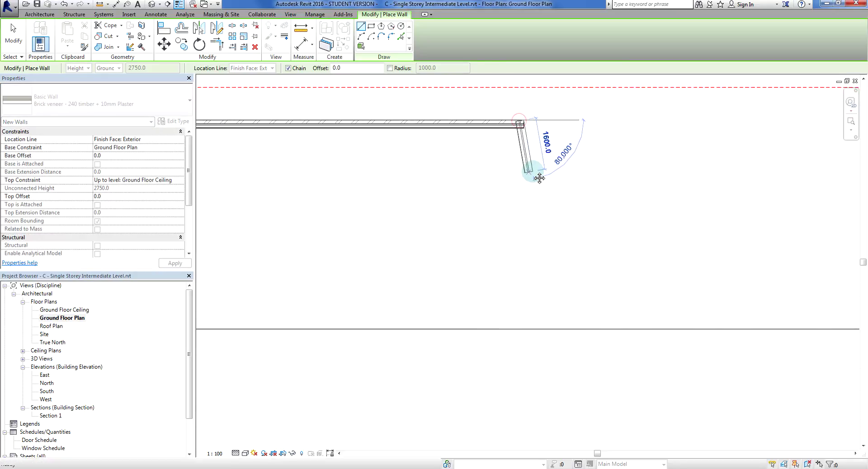
pyautogui.scroll(-3, 539, 178)
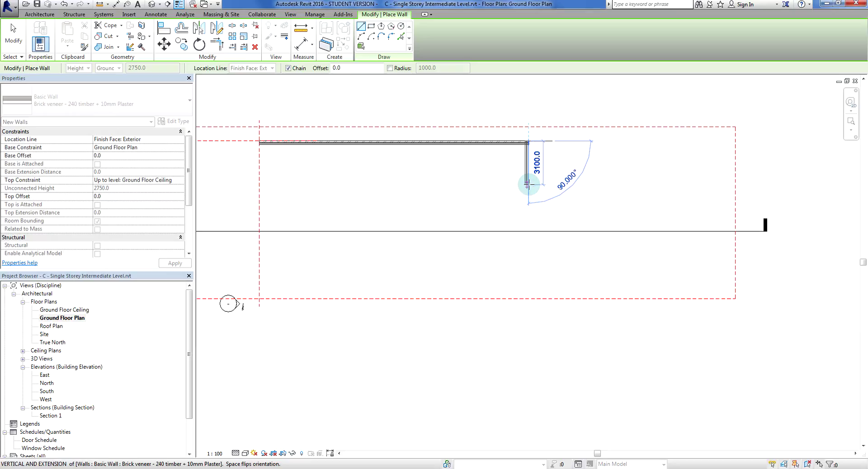
pyautogui.click(527, 272)
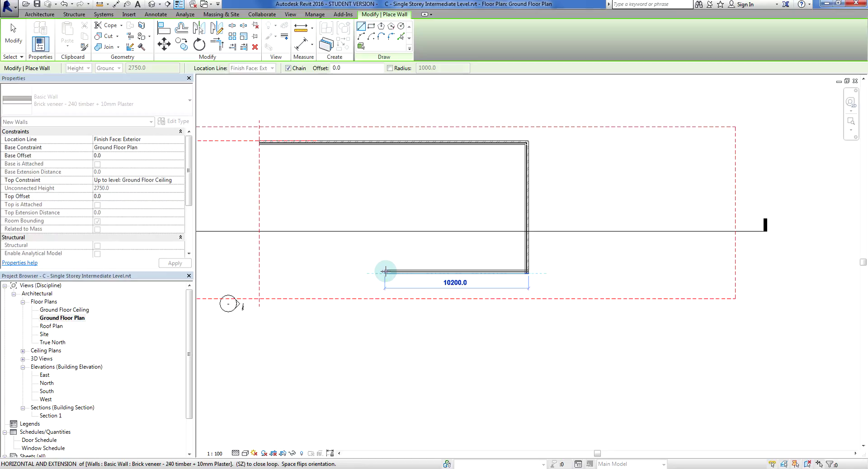
pyautogui.click(413, 272)
pyautogui.click(414, 299)
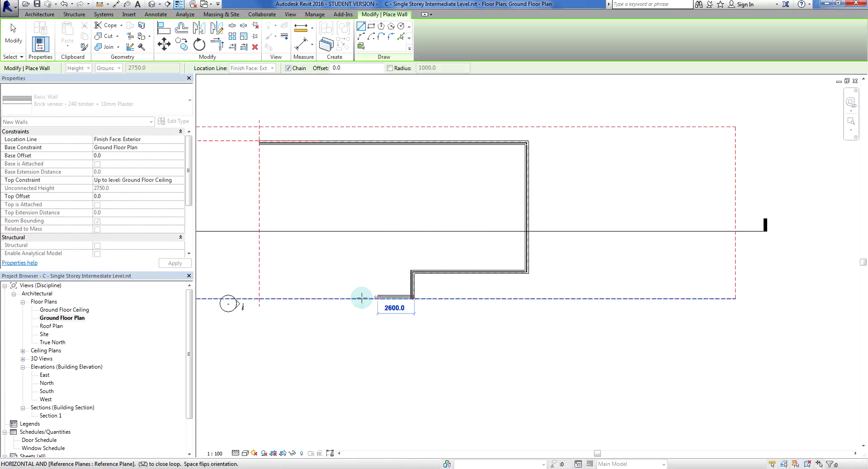
pyautogui.click(284, 297)
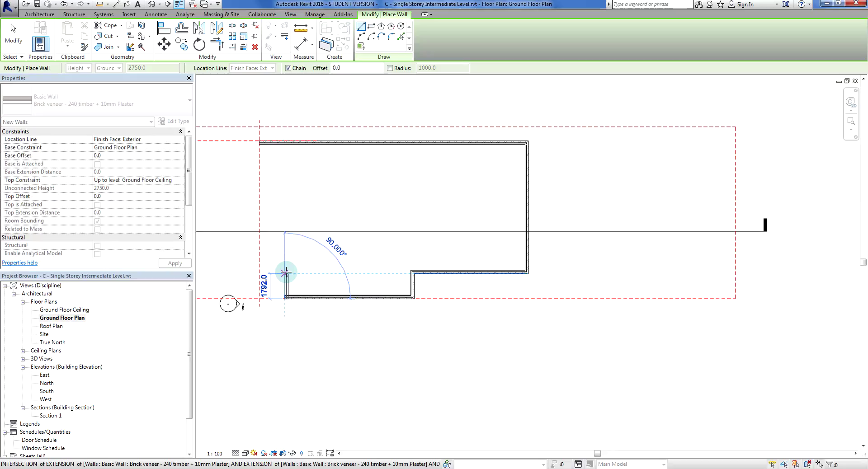
pyautogui.click(286, 221)
pyautogui.click(260, 219)
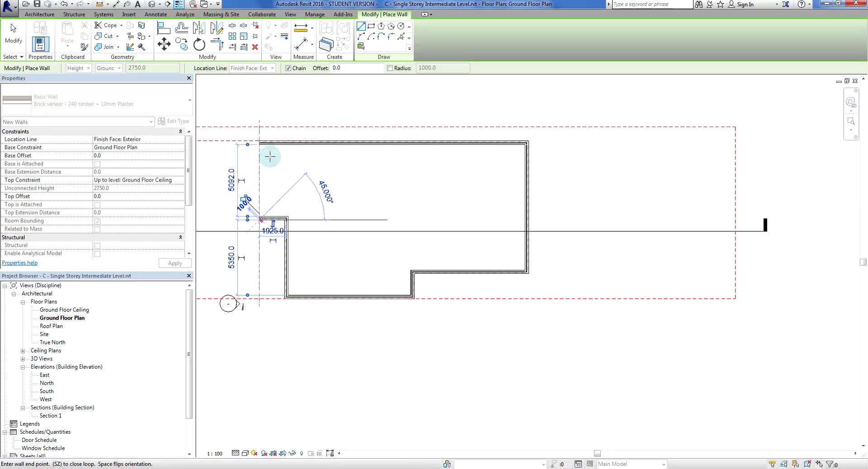
pyautogui.click(260, 149)
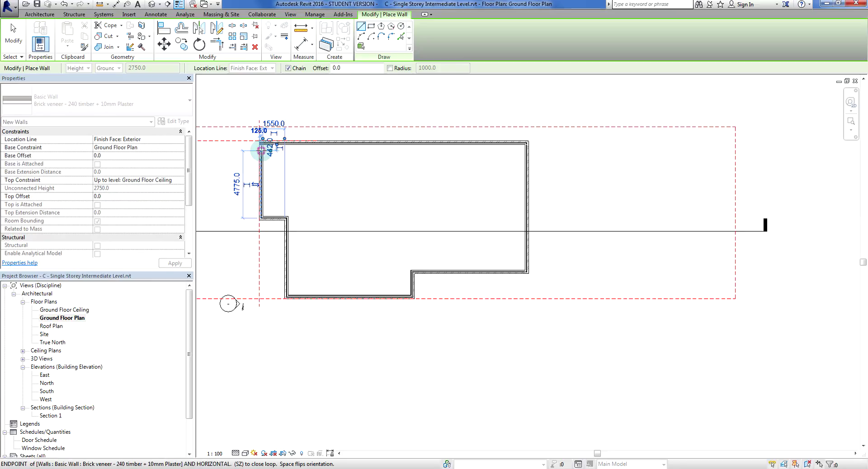
# - Exit the Wall tool and frame the upper-left corner where the left wall stops short
pyautogui.press('Escape')
pyautogui.press('Escape')
pyautogui.scroll(2, 410, 165)
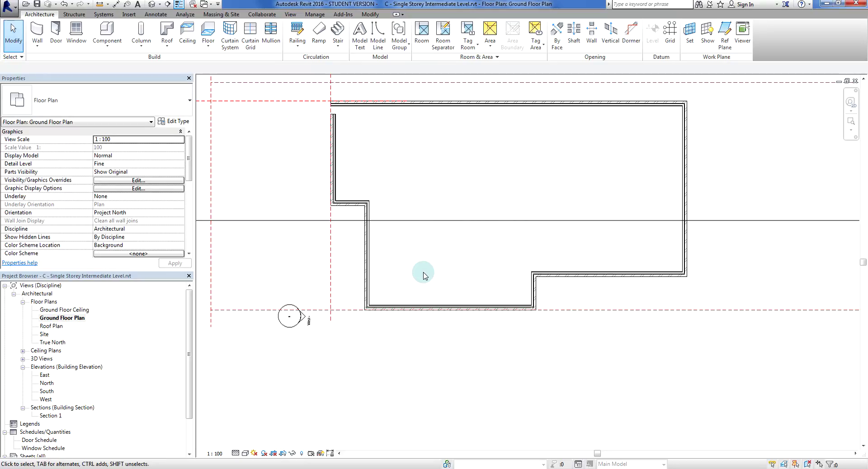
pyautogui.scroll(-1, 437, 280)
pyautogui.scroll(-1, 479, 247)
pyautogui.scroll(2, 452, 246)
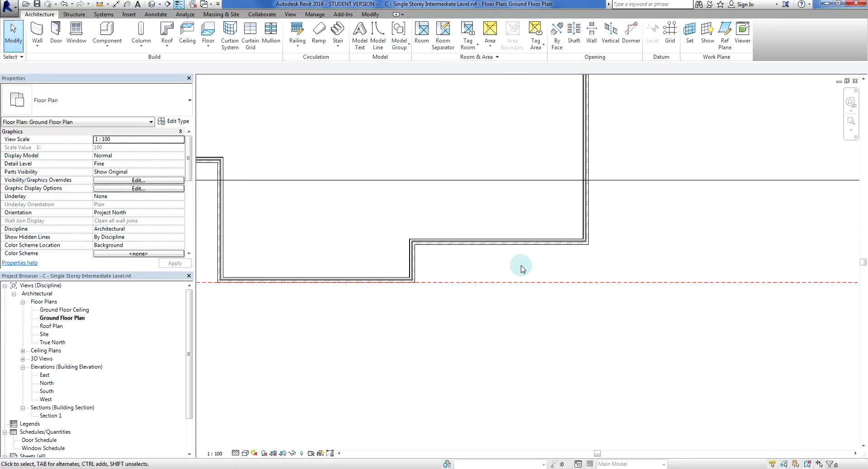
pyautogui.scroll(-1, 535, 269)
pyautogui.scroll(-1, 535, 269)
pyautogui.scroll(1, 529, 266)
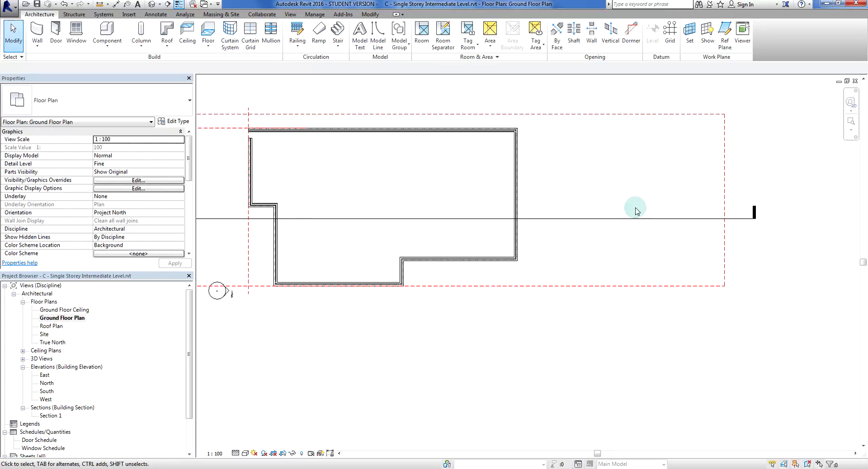
pyautogui.moveTo(639, 188); pyautogui.dragTo(606, 206, button='middle')
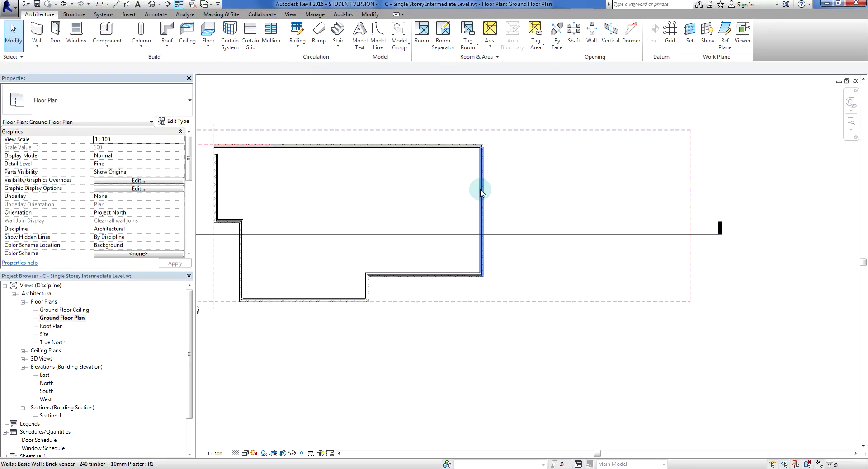
pyautogui.moveTo(317, 189); pyautogui.dragTo(368, 194, button='middle')
pyautogui.scroll(4, 338, 180)
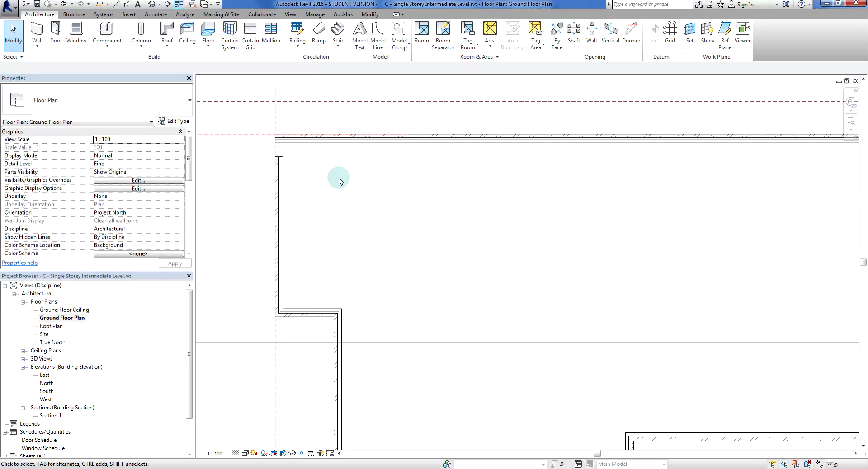
# - Join the left outer wall and the top outer wall into a clean corner with Trim/Extend to Corner (TR)
pyautogui.press('t')
pyautogui.press('r')
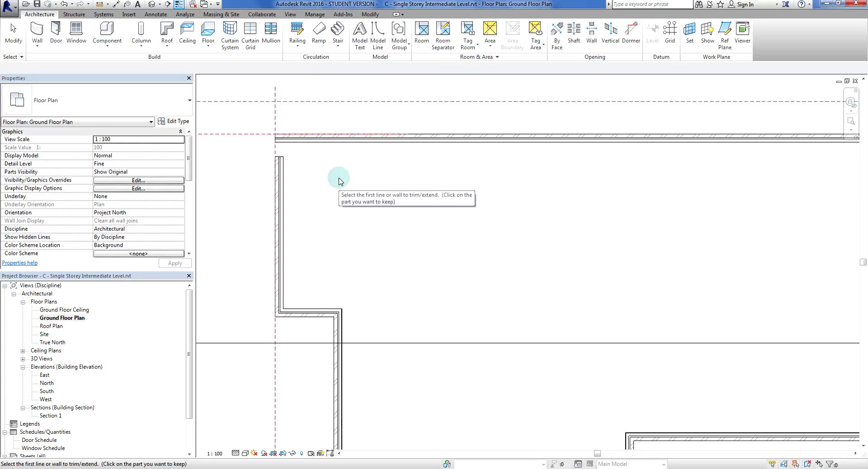
pyautogui.click(365, 17)
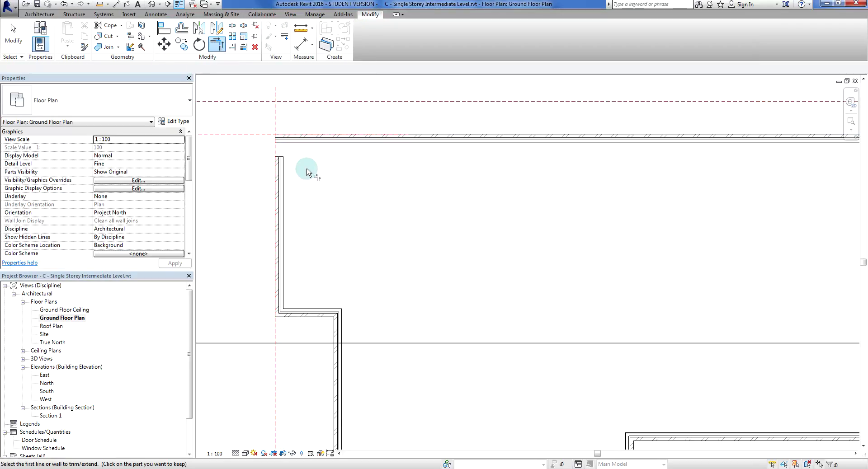
pyautogui.click(284, 164)
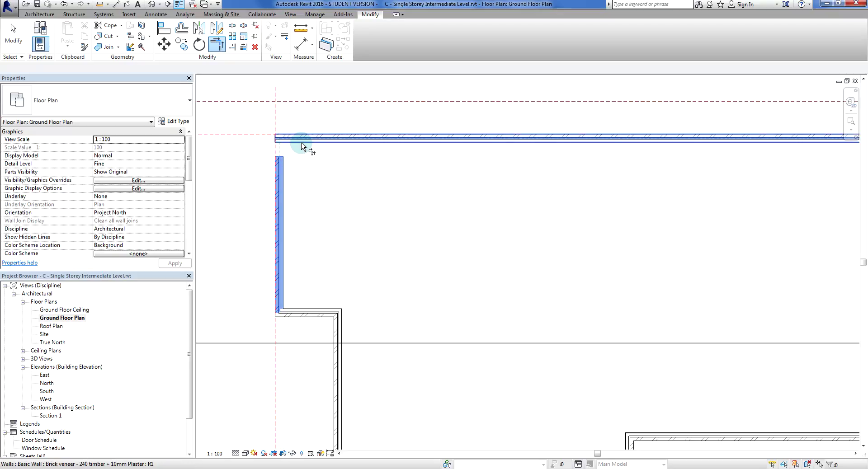
pyautogui.click(301, 145)
pyautogui.scroll(-3, 310, 172)
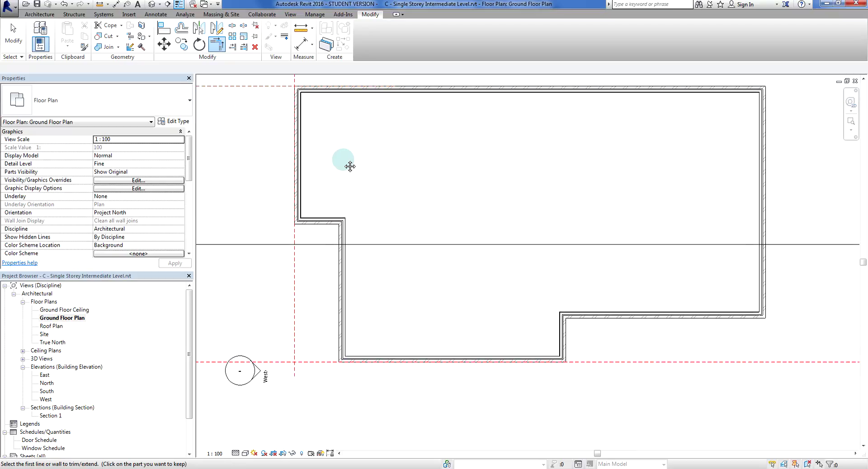
pyautogui.scroll(3, 349, 171)
pyautogui.scroll(-3, 488, 279)
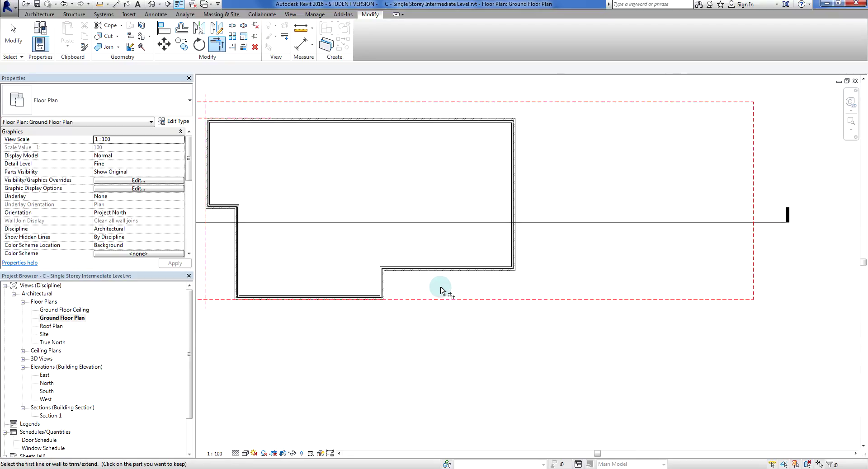
pyautogui.press('Escape')
# - Select the horizontal wall of the lower-right step
pyautogui.scroll(-2, 389, 269)
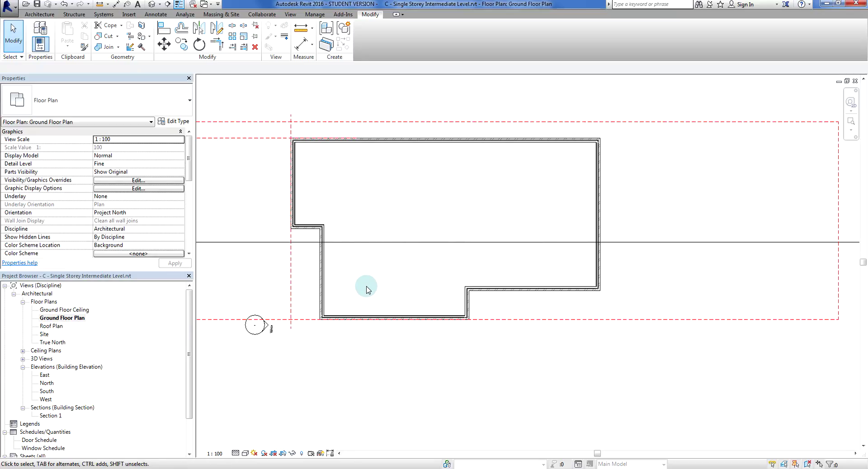
pyautogui.scroll(4, 369, 286)
pyautogui.scroll(-1, 357, 272)
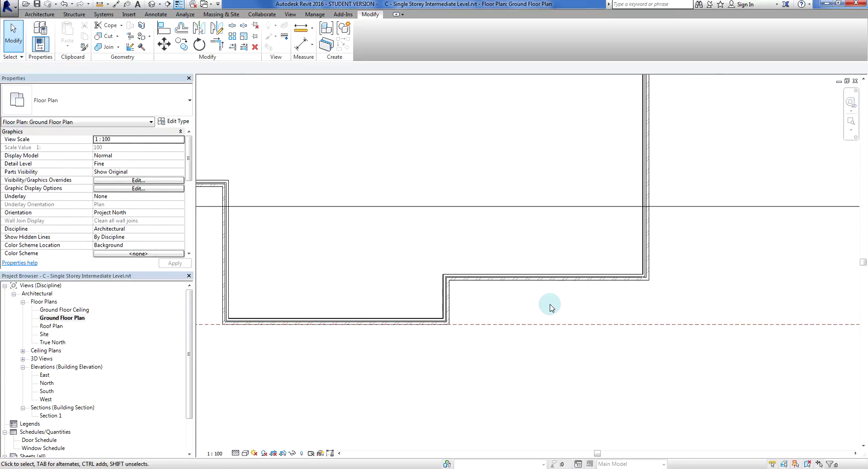
pyautogui.scroll(-2, 542, 307)
pyautogui.scroll(3, 482, 315)
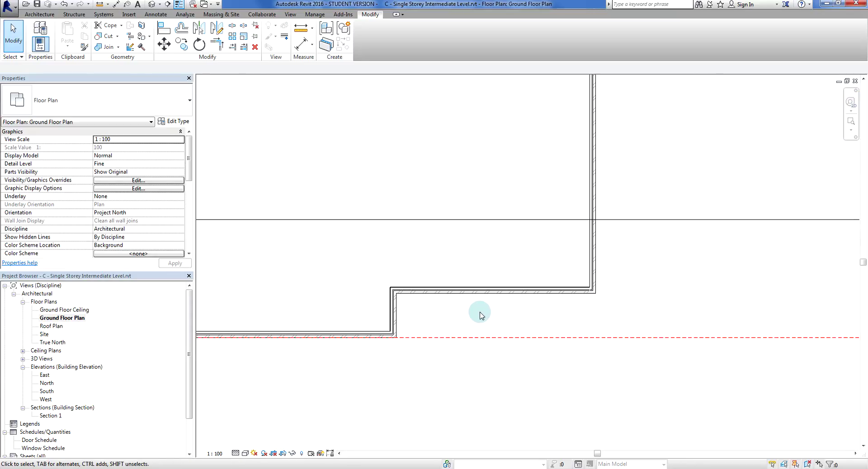
pyautogui.click(499, 296)
# - Reselect the step wall and attach its temporary dimension to the bottom reference plane
pyautogui.scroll(1, 475, 291)
pyautogui.scroll(1, 422, 289)
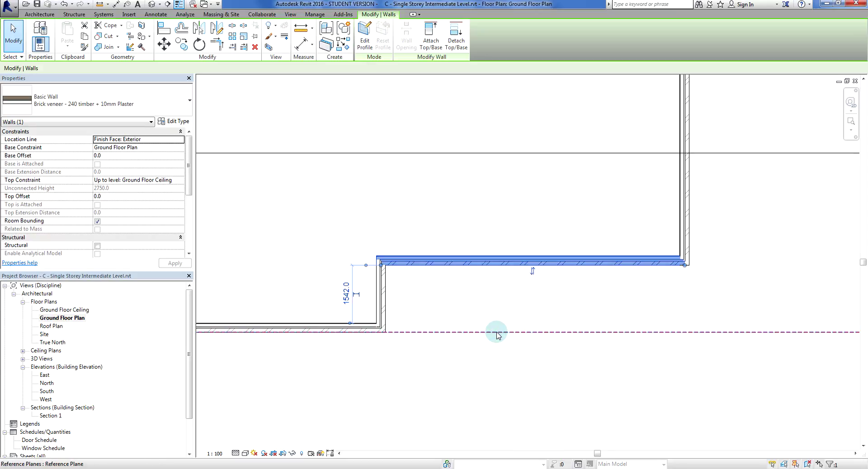
pyautogui.scroll(2, 456, 296)
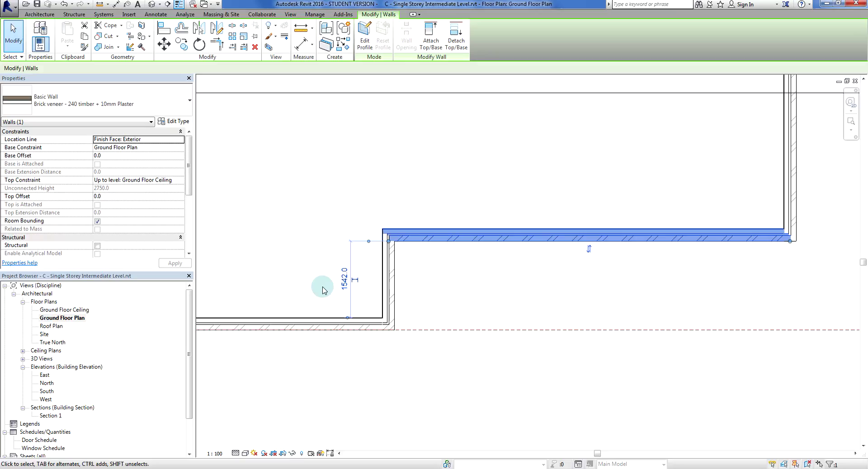
pyautogui.click(397, 267)
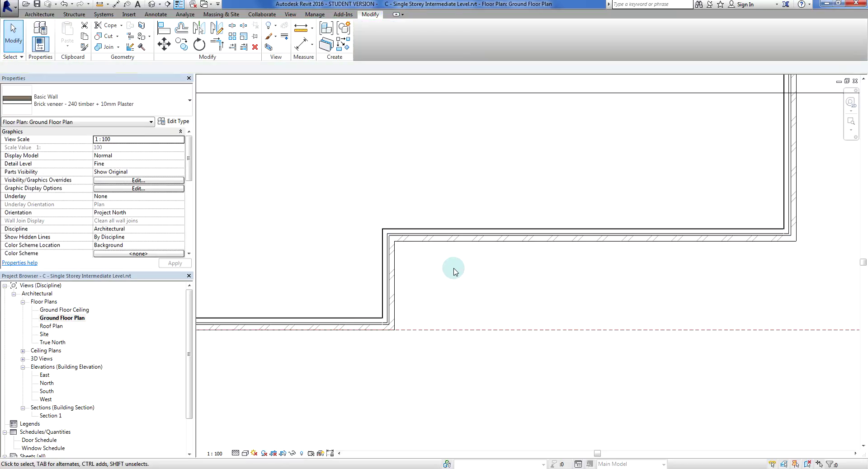
pyautogui.click(459, 241)
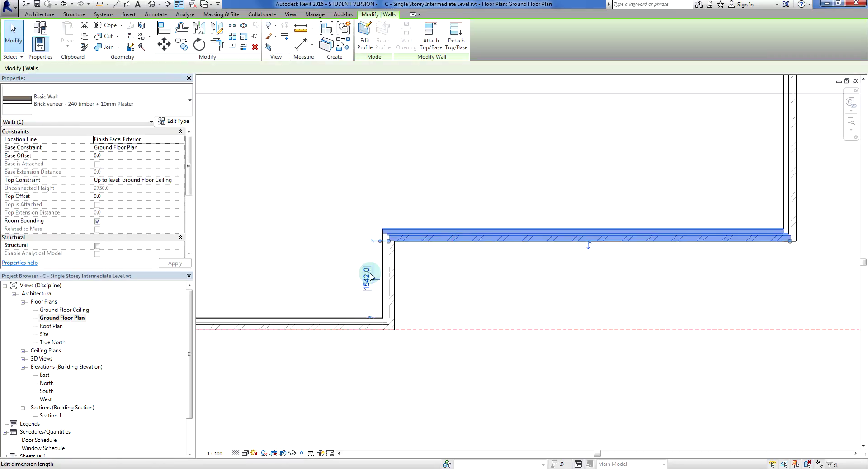
pyautogui.scroll(5, 370, 304)
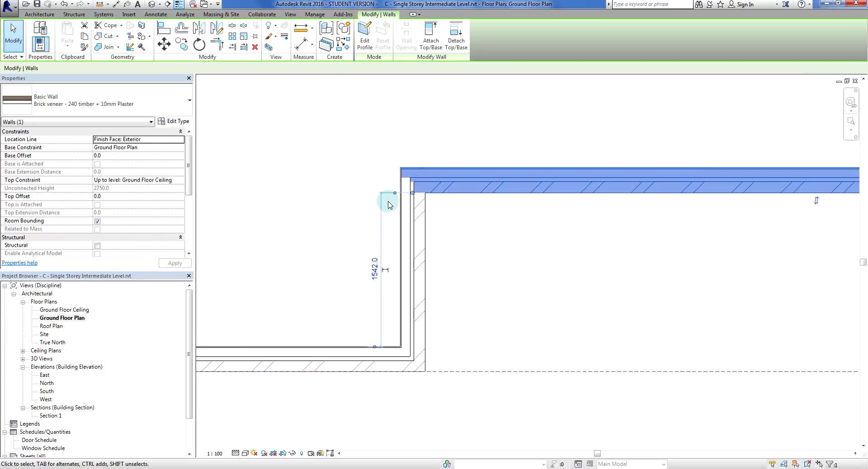
pyautogui.moveTo(413, 194); pyautogui.dragTo(412, 195)
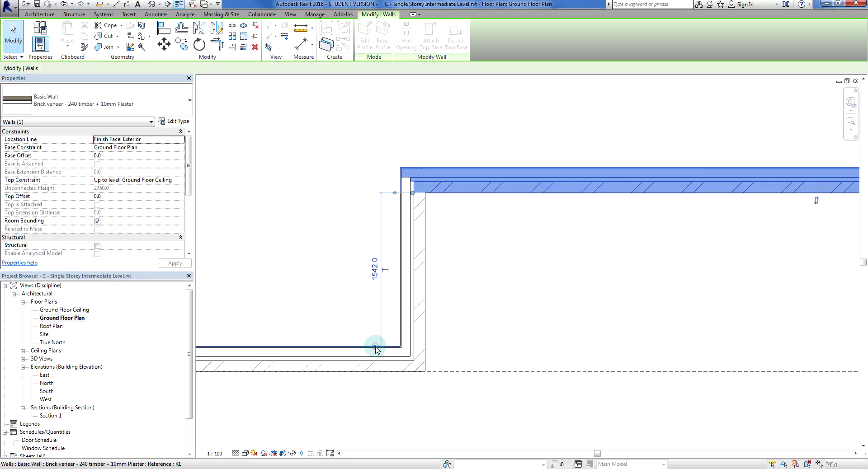
pyautogui.moveTo(374, 347); pyautogui.dragTo(547, 373)
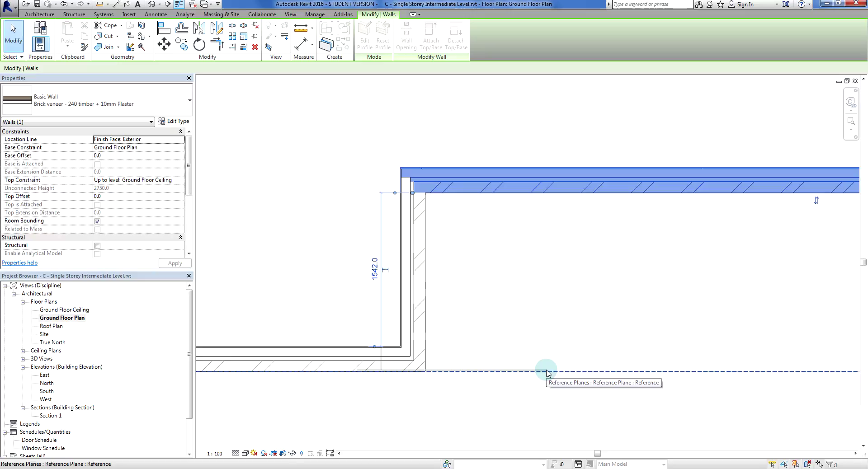
pyautogui.moveTo(547, 373); pyautogui.dragTo(584, 372)
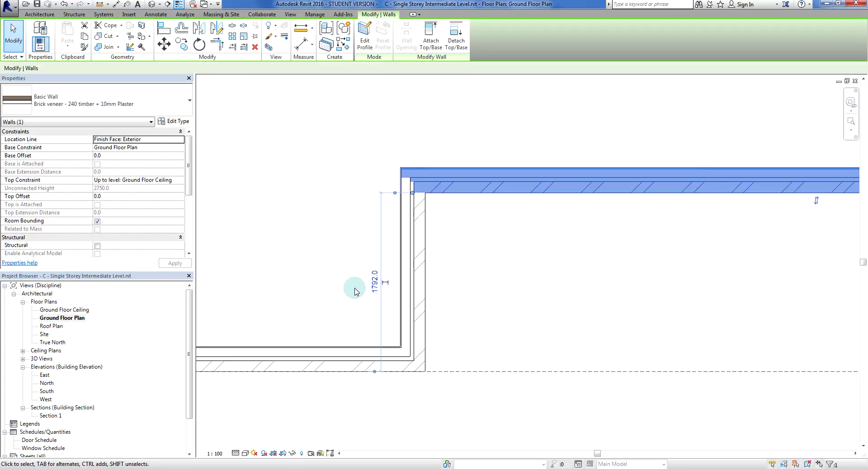
# - Set the step wall's distance from the reference plane to 1300.0, then deselect it
pyautogui.click(374, 282)
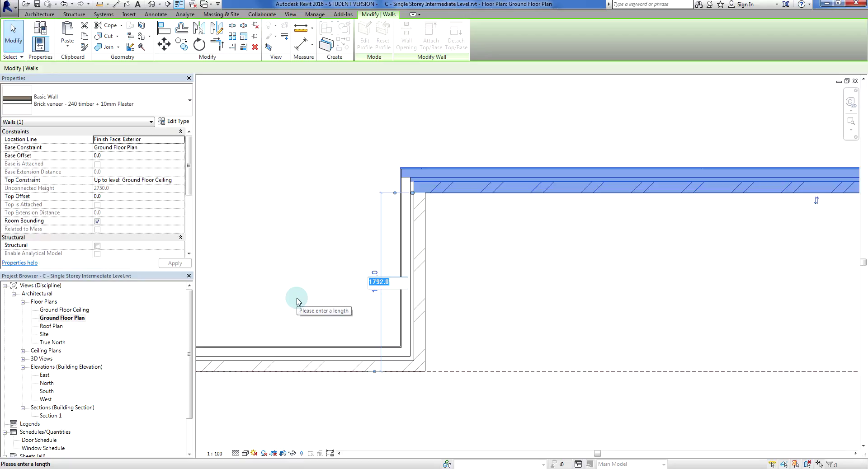
pyautogui.write('1300')
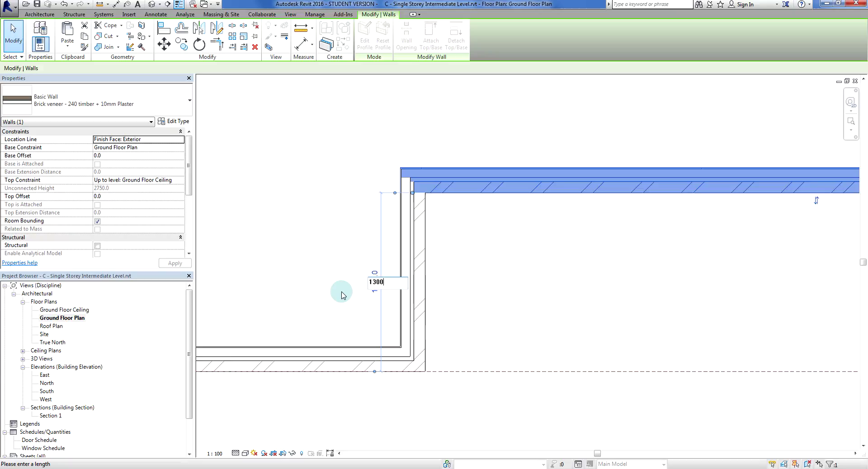
pyautogui.press('Return')
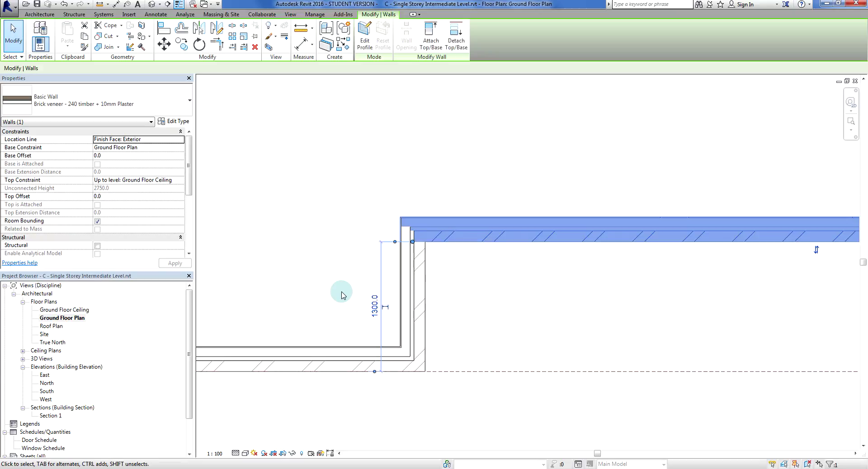
pyautogui.click(508, 333)
pyautogui.scroll(2, 435, 310)
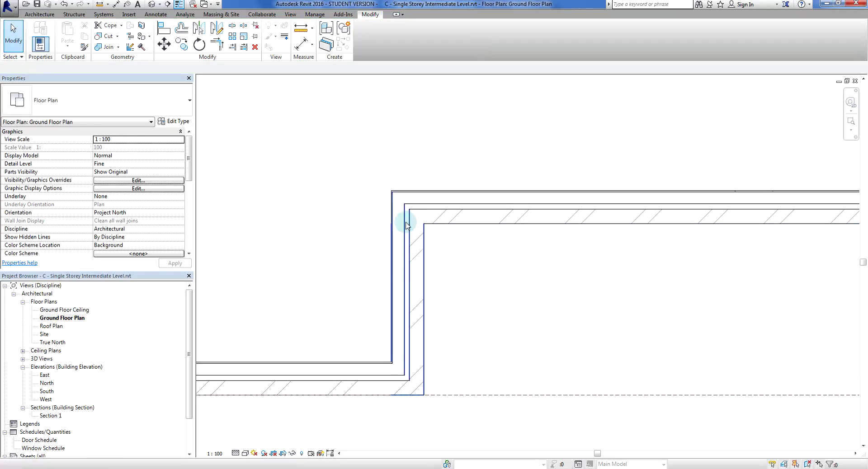
# - Start the Wall tool (WA) with the Stud timber - 90 wall type
pyautogui.scroll(-2, 470, 285)
pyautogui.scroll(-4, 471, 284)
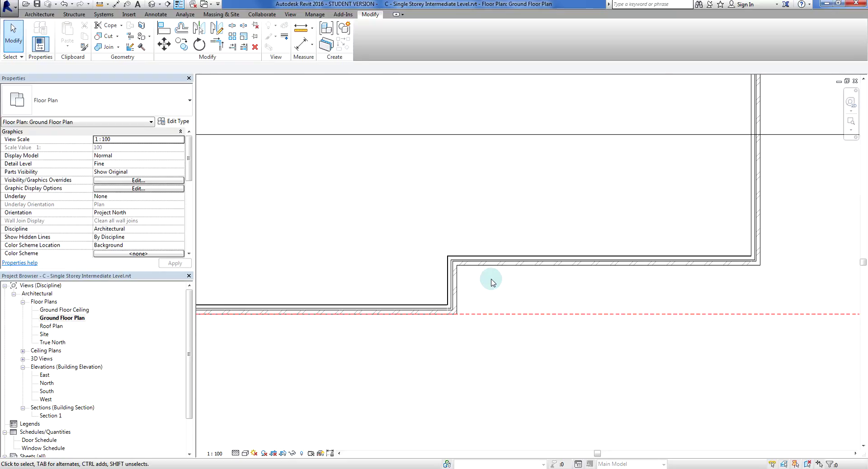
pyautogui.scroll(1, 425, 295)
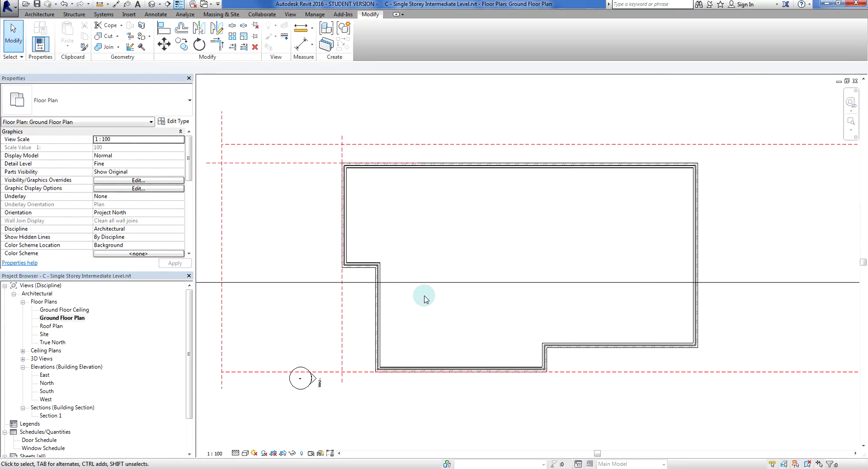
pyautogui.moveTo(422, 294); pyautogui.dragTo(407, 273, button='middle')
pyautogui.scroll(2, 397, 268)
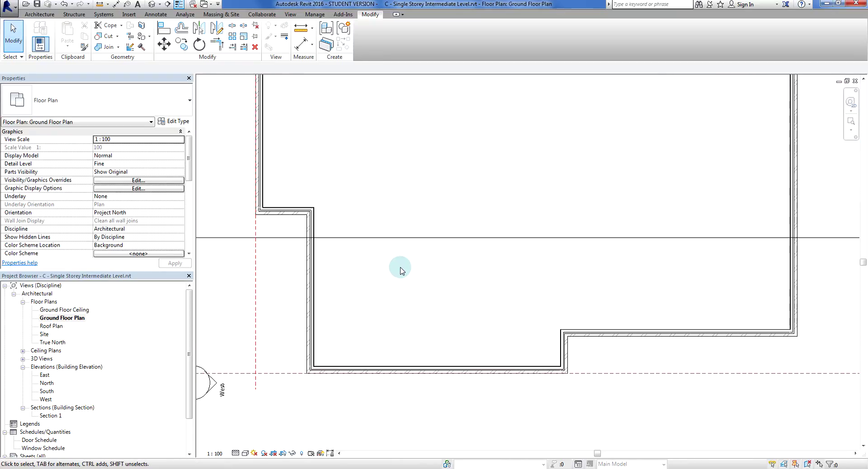
pyautogui.scroll(-1, 397, 268)
pyautogui.scroll(-1, 412, 244)
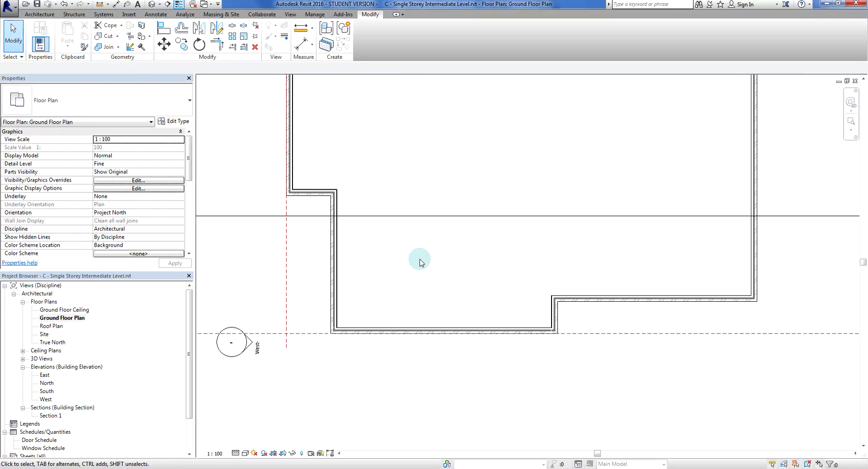
pyautogui.moveTo(411, 248); pyautogui.dragTo(428, 287, button='middle')
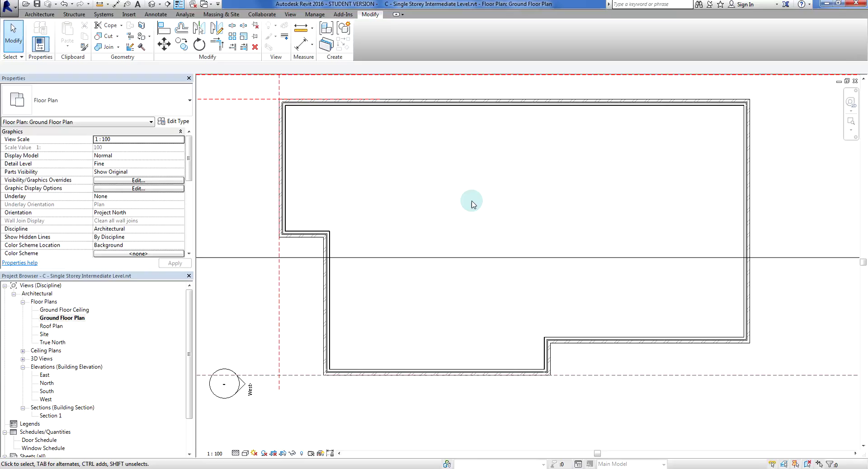
pyautogui.press('w')
pyautogui.press('a')
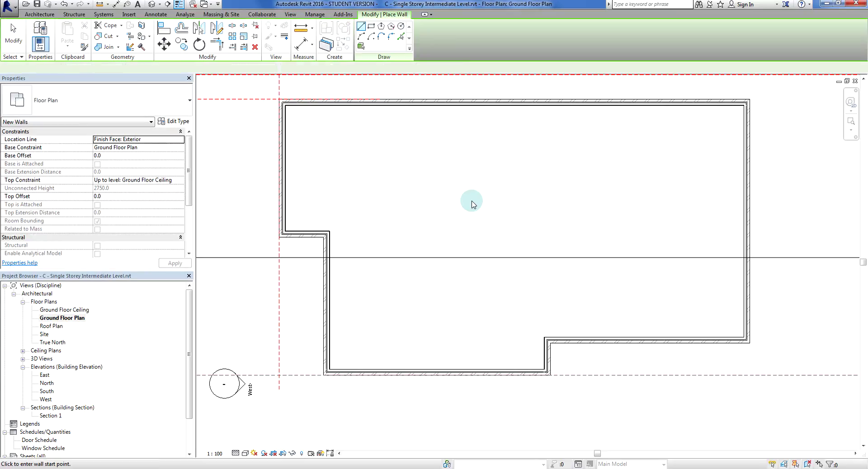
pyautogui.click(125, 102)
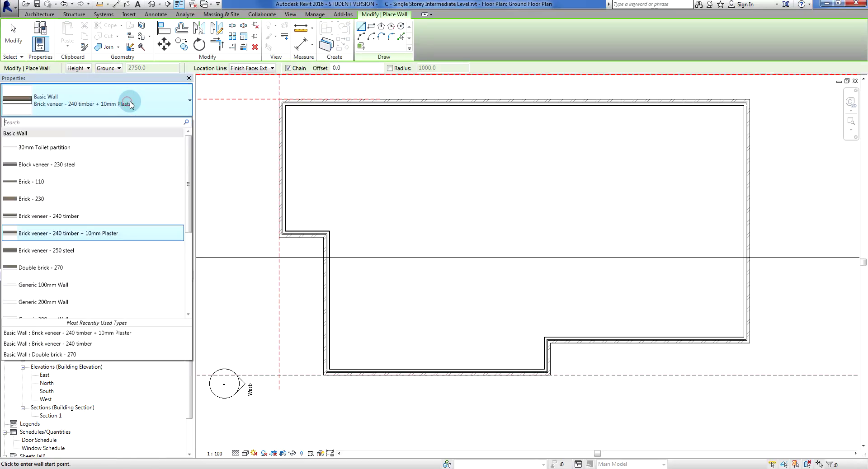
pyautogui.scroll(-3, 99, 297)
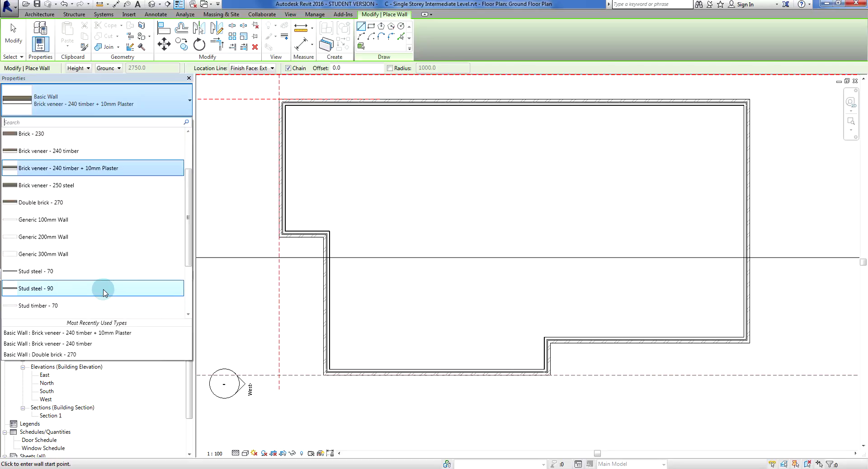
pyautogui.scroll(-1, 91, 315)
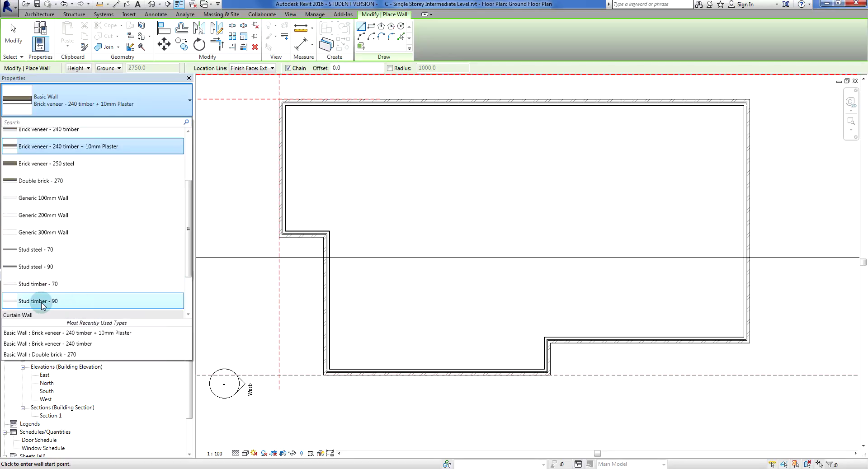
pyautogui.click(69, 302)
# - Draw a 6300.0 horizontal stud wall inside the left wall and a 3200.0 vertical leg down from its end
pyautogui.scroll(4, 339, 244)
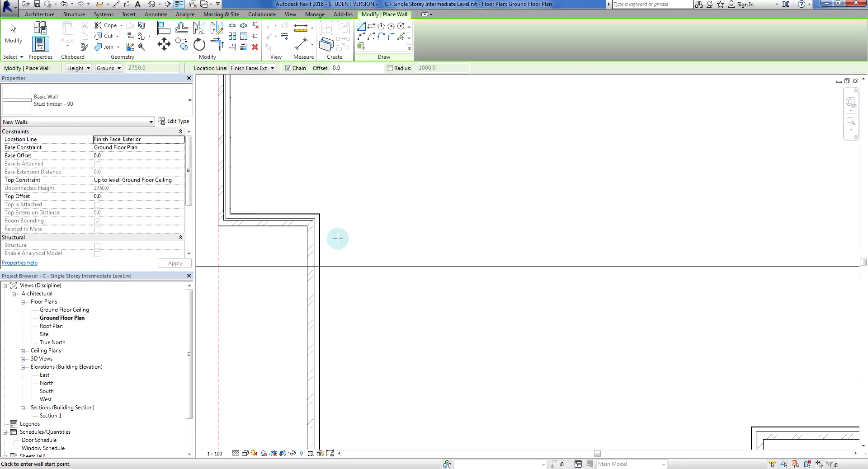
pyautogui.click(330, 234)
pyautogui.scroll(-3, 572, 228)
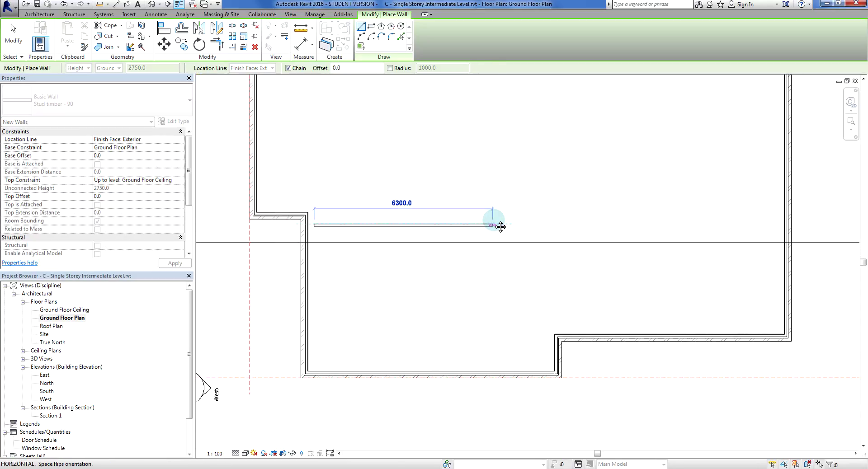
pyautogui.click(552, 224)
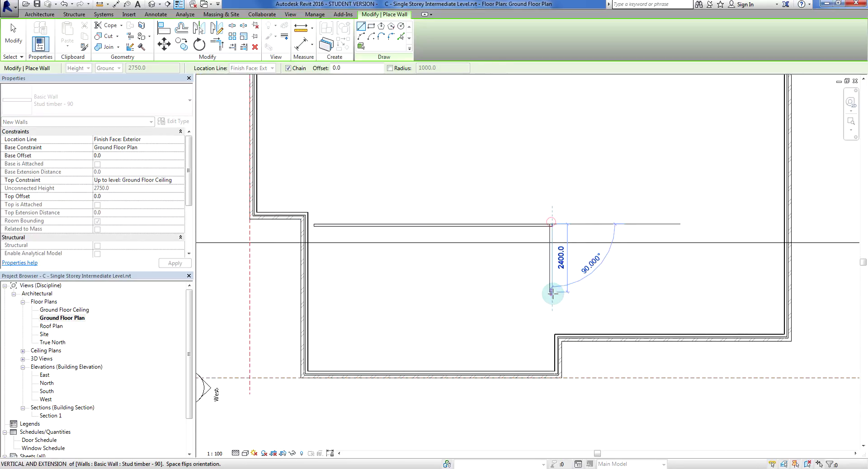
pyautogui.click(551, 318)
pyautogui.press('Escape')
pyautogui.press('Escape')
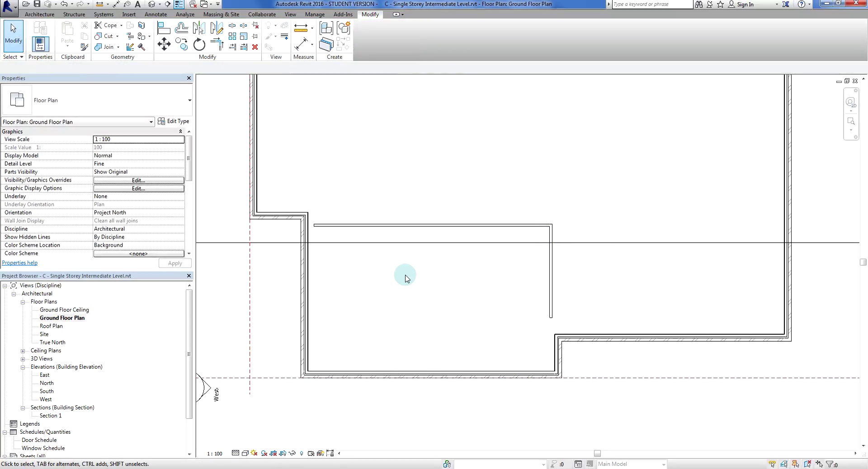
# - Select the brick veneer return wall at the garage step and dimension it from the left wall
pyautogui.scroll(1, 400, 276)
pyautogui.moveTo(399, 277); pyautogui.dragTo(370, 281, button='middle')
pyautogui.scroll(-2, 371, 282)
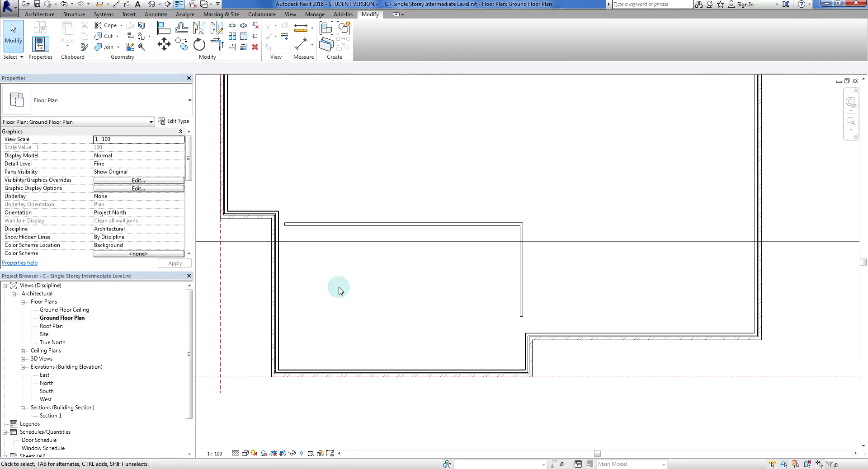
pyautogui.moveTo(377, 309); pyautogui.dragTo(430, 308, button='middle')
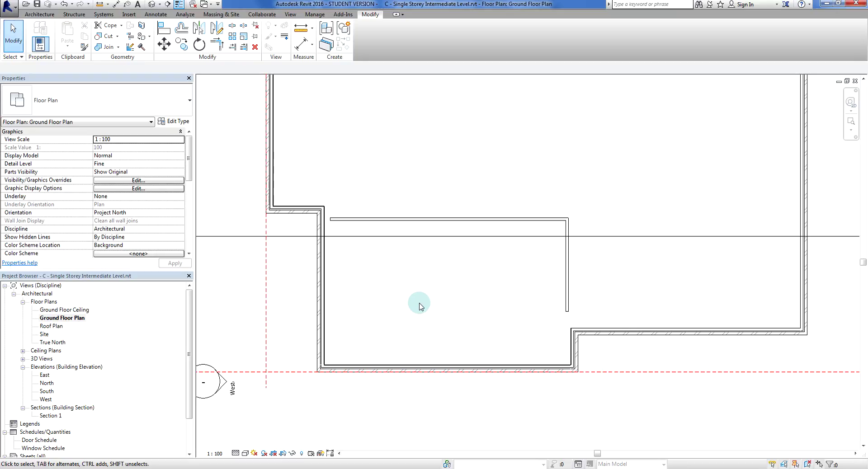
pyautogui.scroll(1, 505, 330)
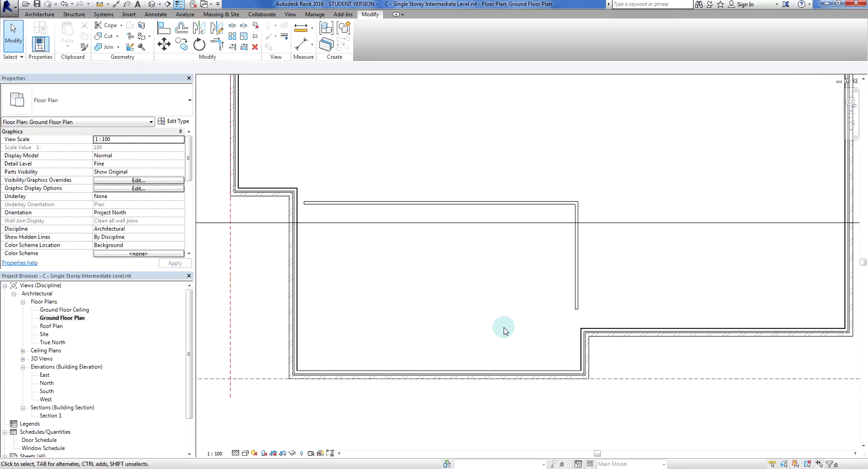
pyautogui.click(587, 354)
pyautogui.scroll(5, 588, 351)
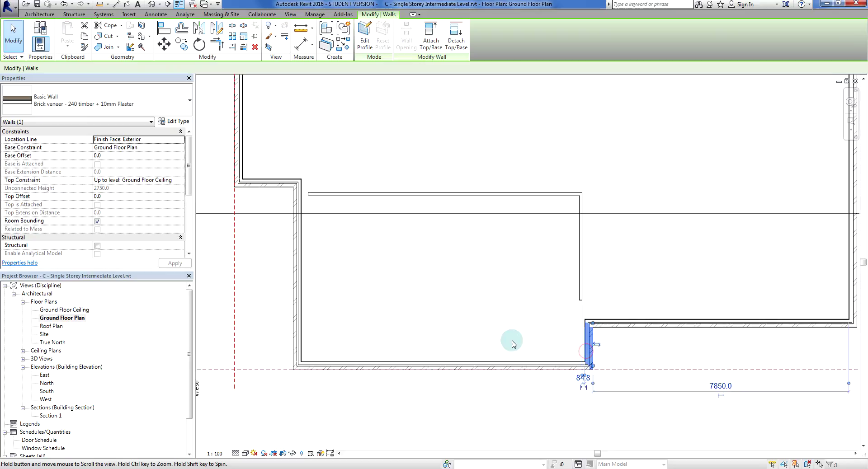
pyautogui.scroll(2, 581, 350)
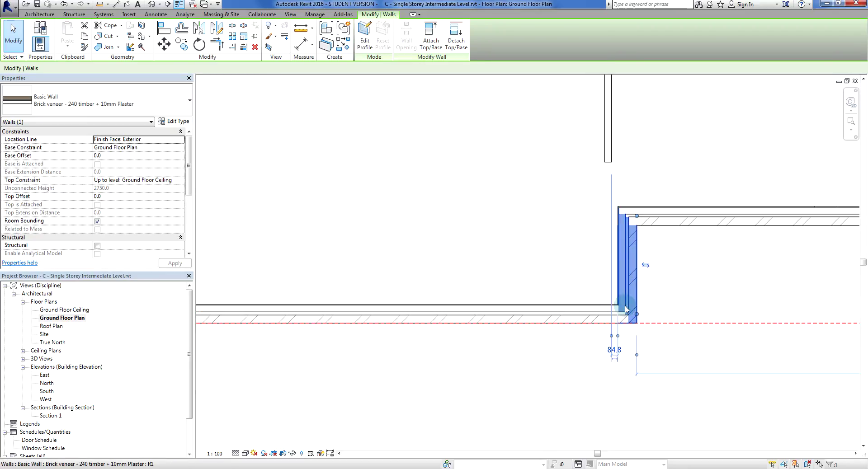
pyautogui.scroll(-2, 601, 165)
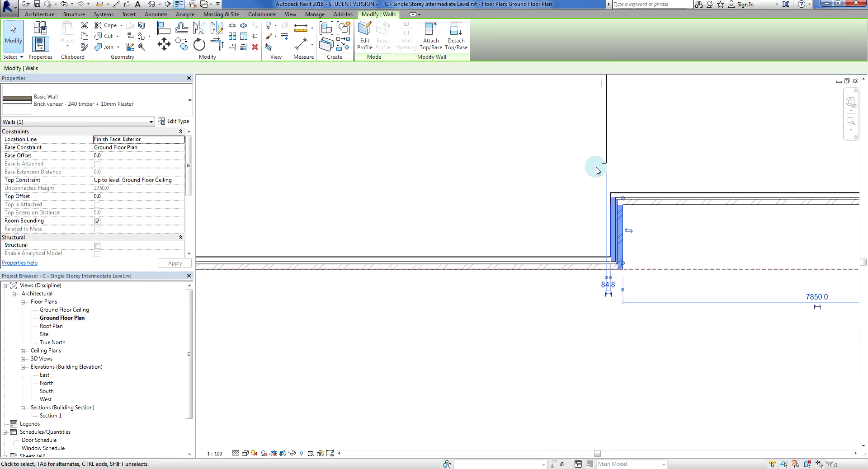
pyautogui.click(640, 332)
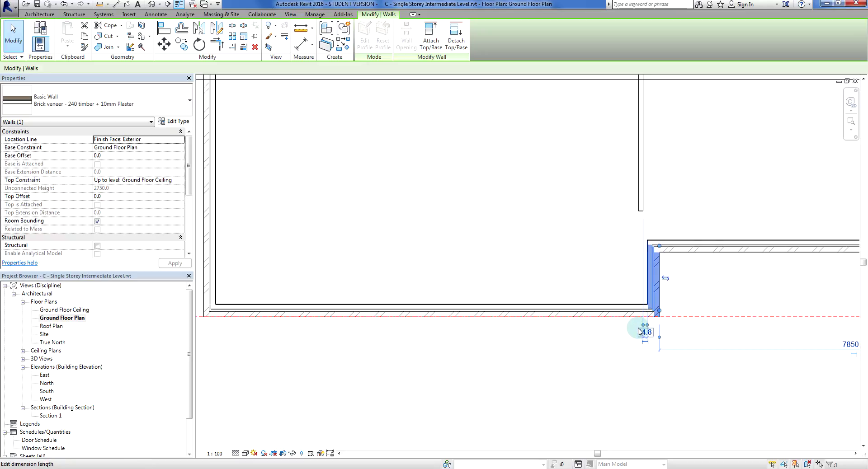
pyautogui.moveTo(644, 328); pyautogui.dragTo(216, 240)
# - Change the 8700.0 distance to 6000 so the return wall moves left
pyautogui.scroll(5, 226, 287)
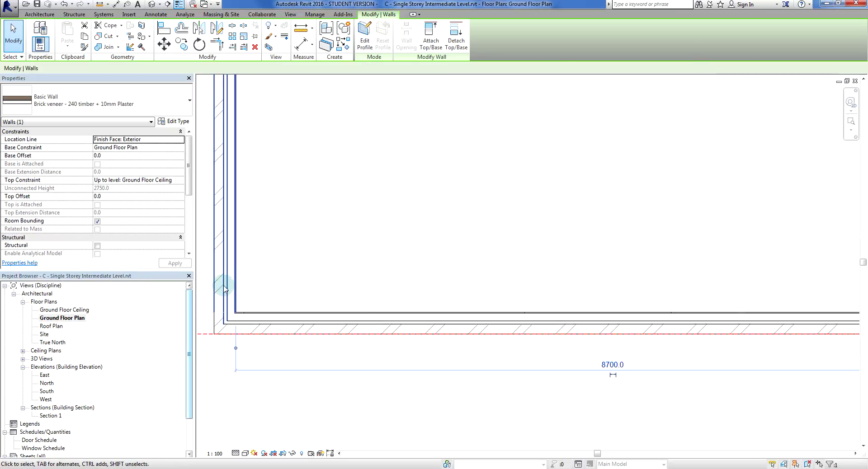
pyautogui.scroll(-3, 230, 260)
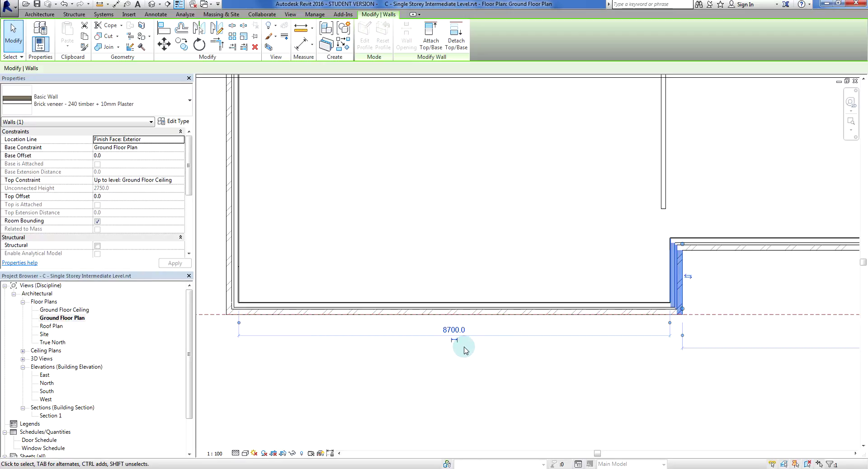
pyautogui.click(453, 330)
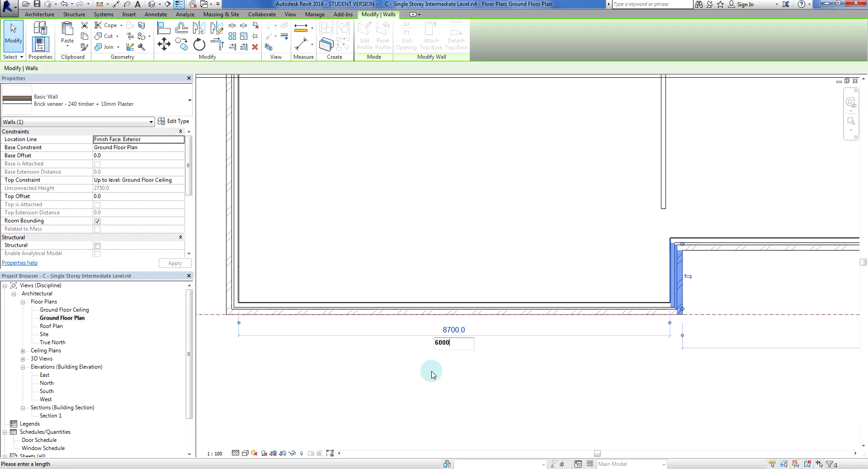
pyautogui.press('Return')
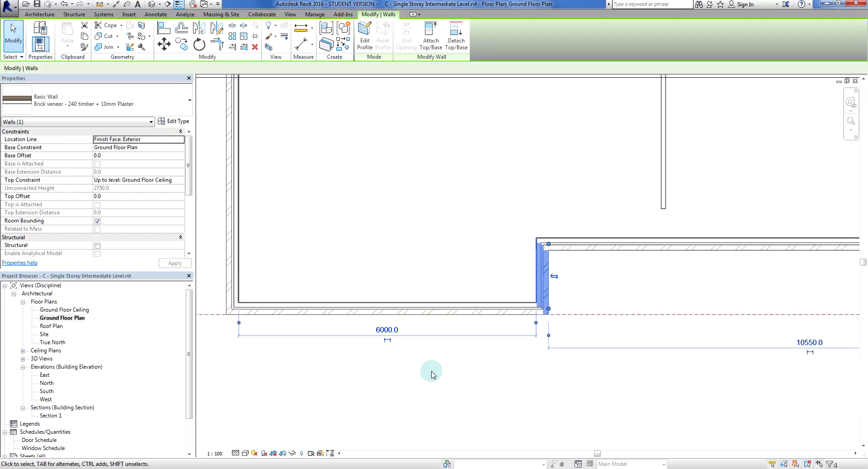
pyautogui.scroll(-3, 431, 375)
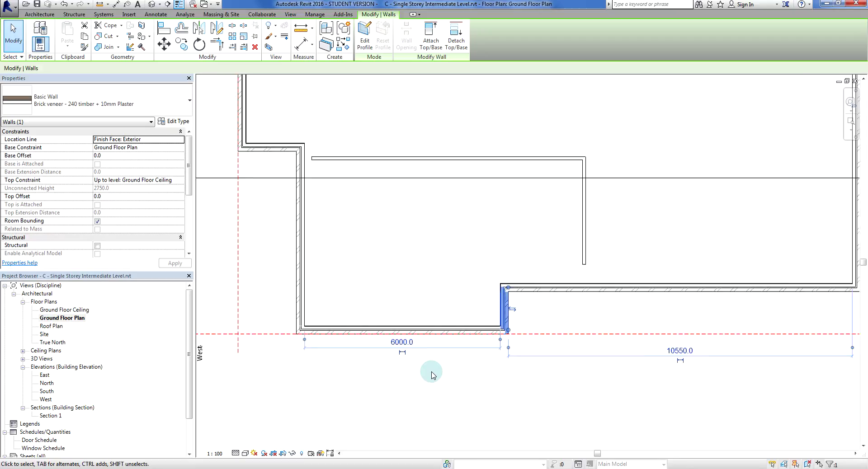
# - Change the horizontal stud wall's 5094.1 dimension to 3510 from the front garage wall, moving it down
pyautogui.click(430, 375)
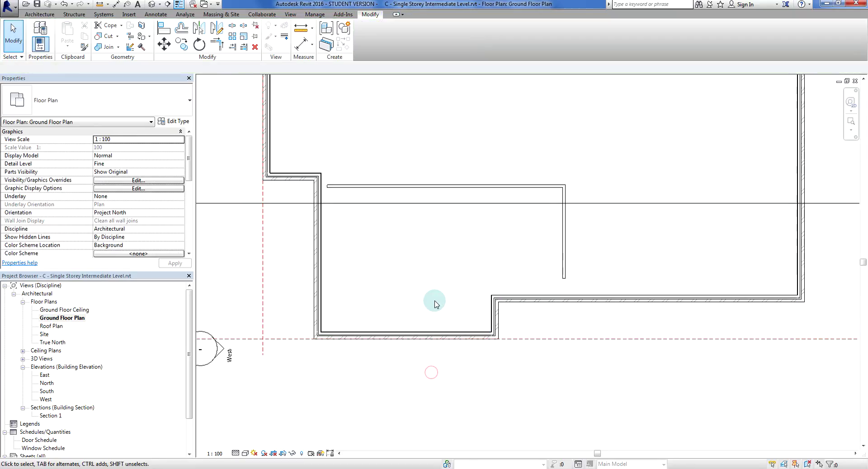
pyautogui.moveTo(434, 304); pyautogui.dragTo(500, 316, button='middle')
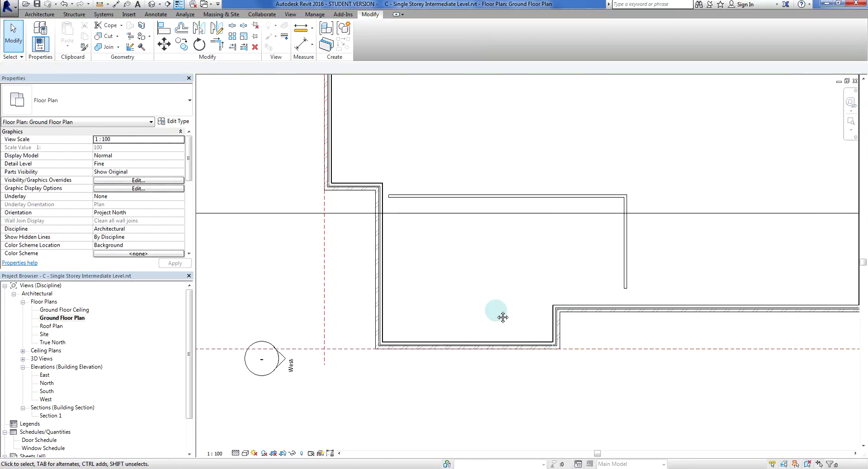
pyautogui.click(460, 198)
pyautogui.scroll(1, 506, 275)
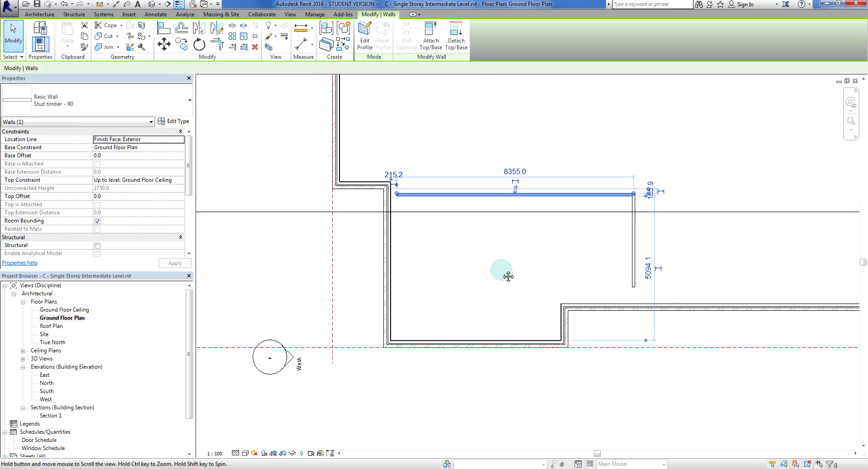
pyautogui.scroll(2, 606, 273)
pyautogui.moveTo(606, 273); pyautogui.dragTo(566, 269, button='middle')
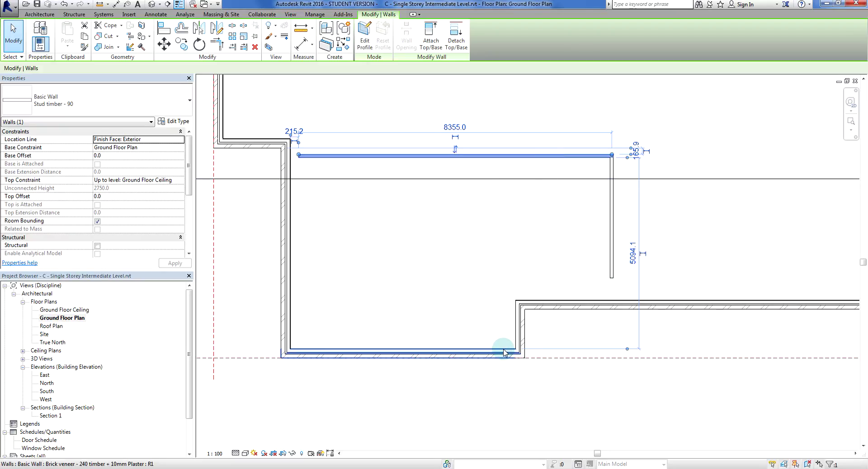
pyautogui.click(634, 264)
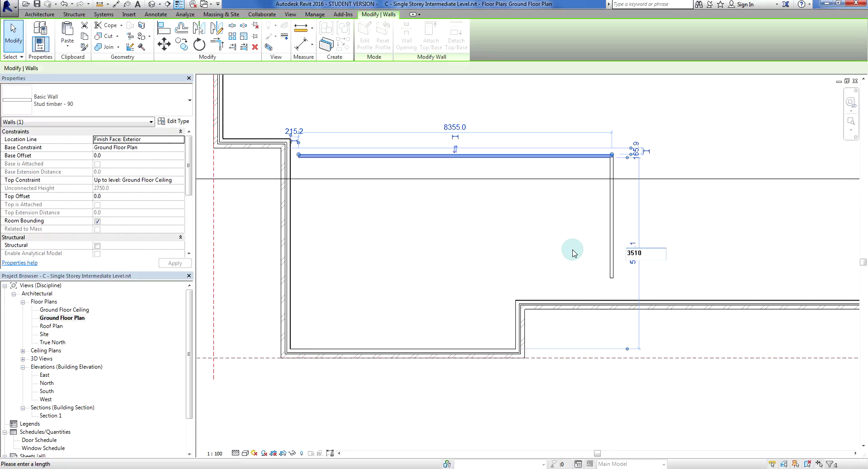
pyautogui.press('Return')
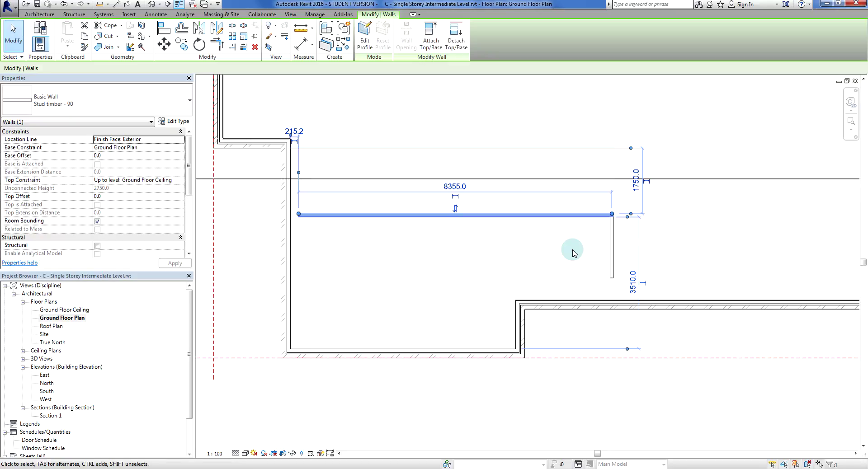
pyautogui.click(458, 267)
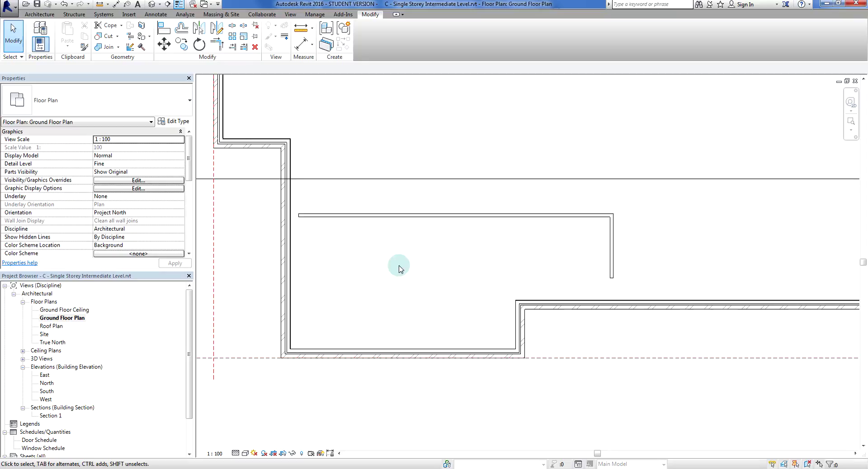
# - Reselect the stud timber wall, then start and cancel the Room Separator tool (RS)
pyautogui.scroll(3, 303, 222)
pyautogui.click(316, 214)
pyautogui.scroll(3, 317, 235)
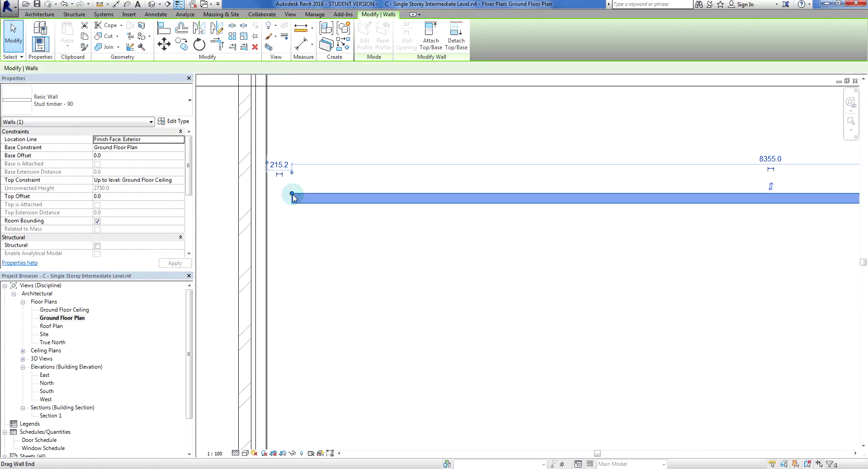
pyautogui.press('r')
pyautogui.press('s')
pyautogui.press('Escape')
pyautogui.press('Escape')
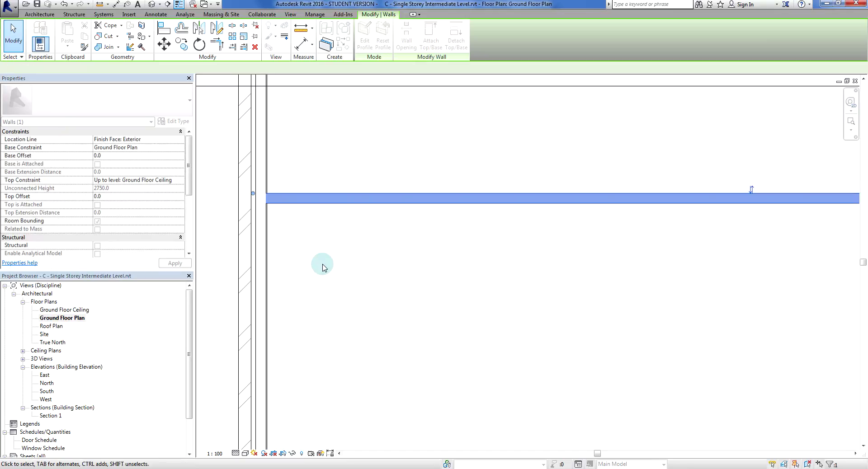
# - Pan and zoom the plan back to frame the garage walls
pyautogui.moveTo(321, 266); pyautogui.dragTo(337, 256, button='middle')
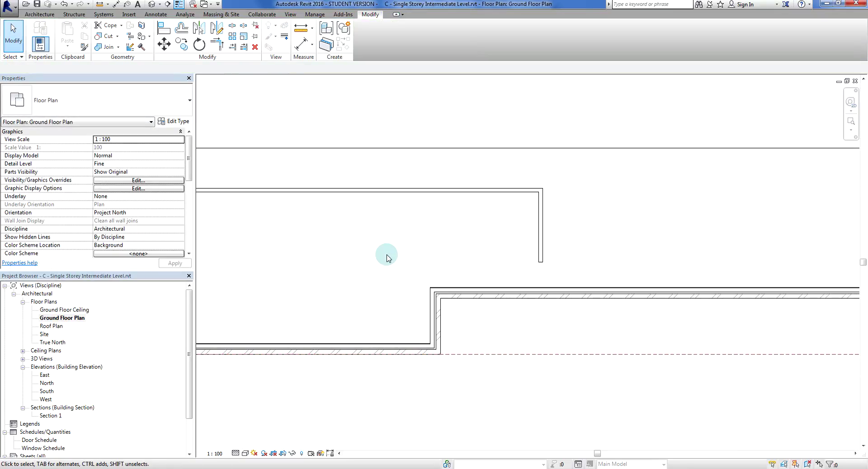
pyautogui.scroll(3, 392, 254)
pyautogui.scroll(-3, 406, 227)
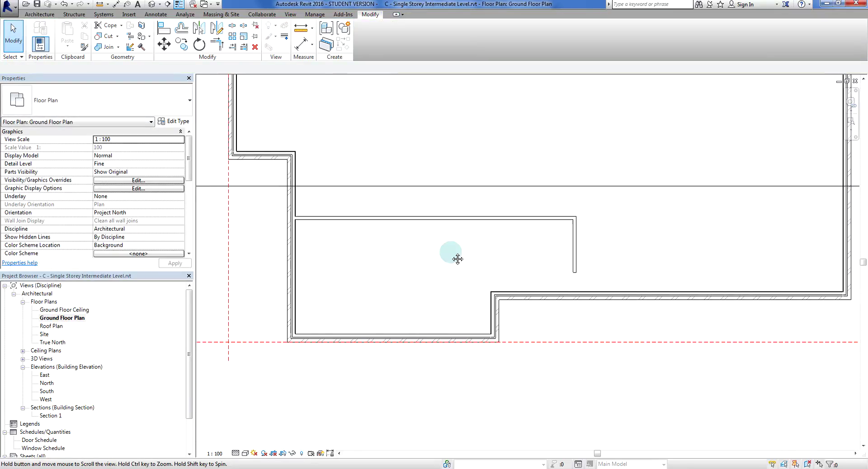
pyautogui.moveTo(455, 258); pyautogui.dragTo(425, 251, button='middle')
pyautogui.scroll(3, 508, 252)
pyautogui.moveTo(508, 252); pyautogui.dragTo(467, 247, button='middle')
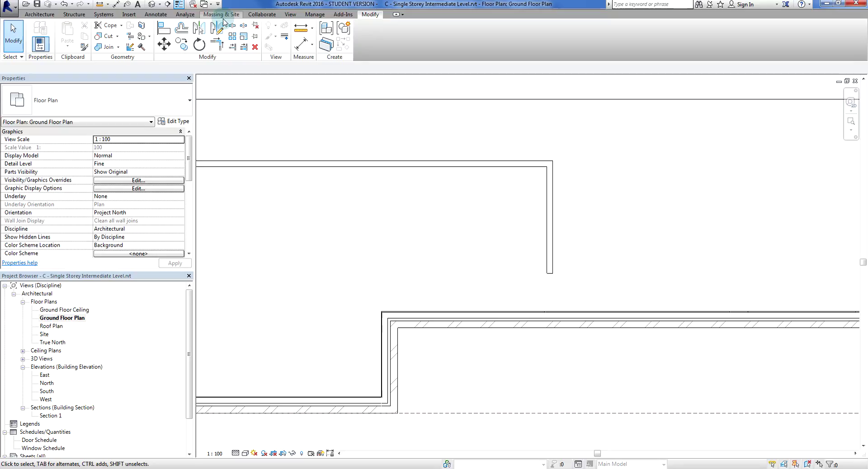
pyautogui.click(162, 29)
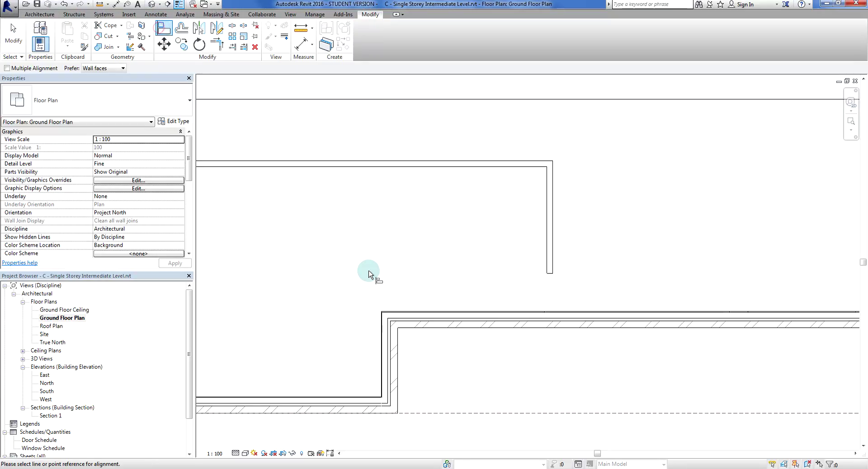
pyautogui.scroll(2, 365, 318)
pyautogui.scroll(2, 384, 331)
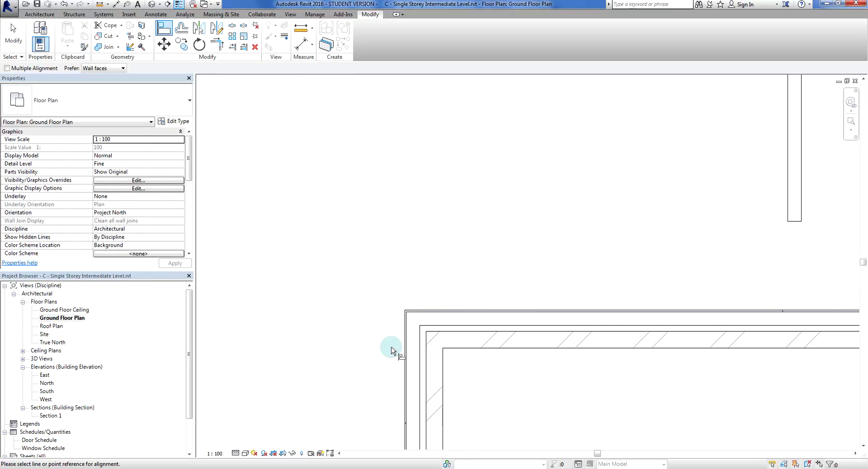
pyautogui.scroll(2, 401, 297)
pyautogui.scroll(2, 404, 300)
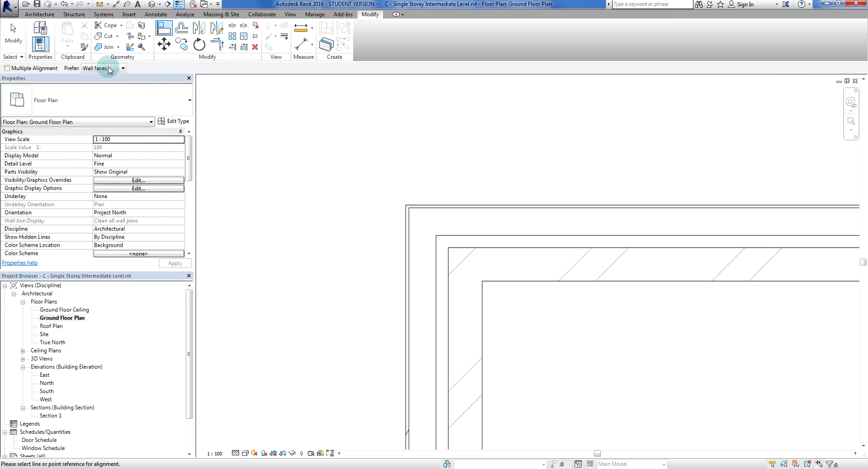
pyautogui.click(113, 68)
pyautogui.click(113, 69)
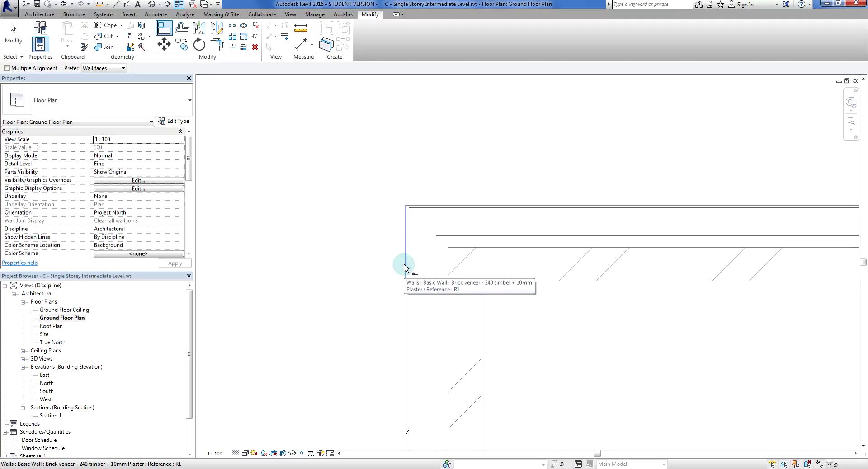
pyautogui.scroll(-3, 349, 254)
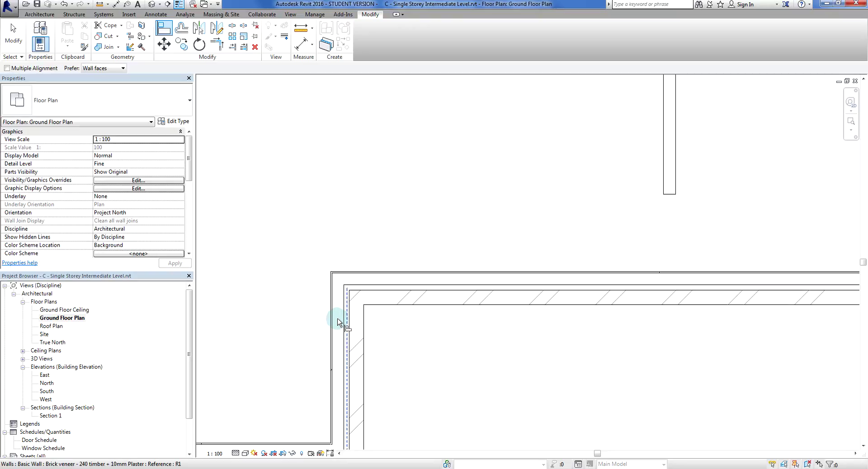
pyautogui.keyDown('shift'); pyautogui.hscroll(-3, 330, 329); pyautogui.keyUp('shift')
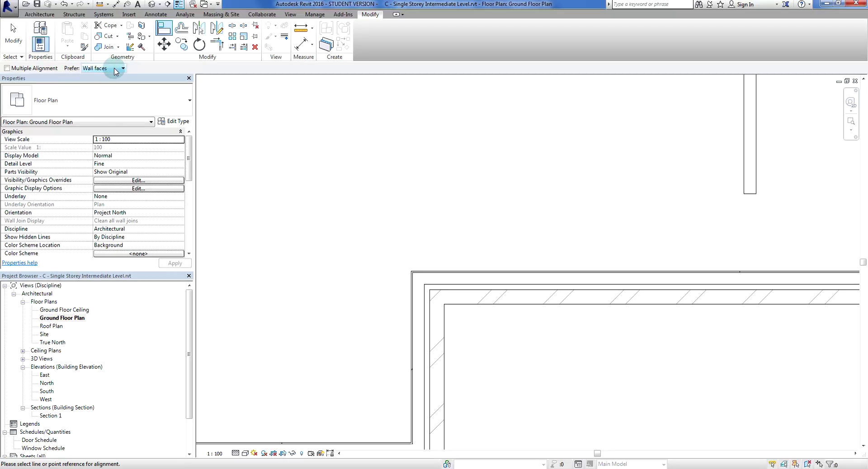
# - With Prefer set to Center of core, align the upper stud timber wall to the left brick wall's core centre
pyautogui.click(116, 70)
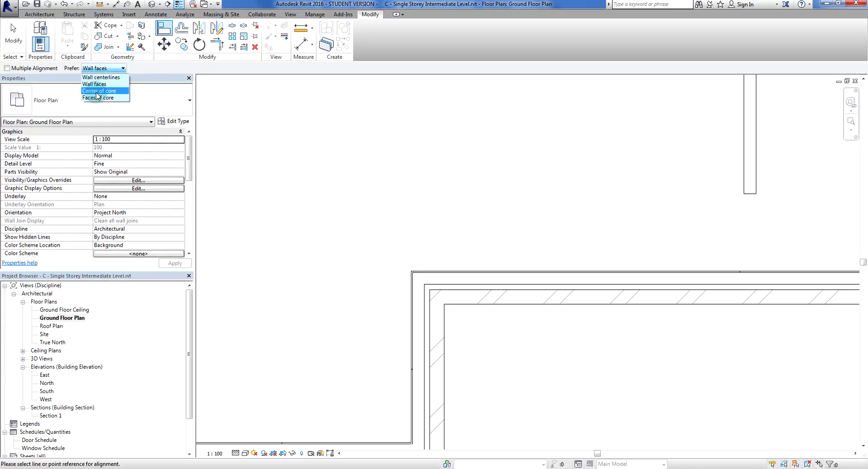
pyautogui.click(97, 92)
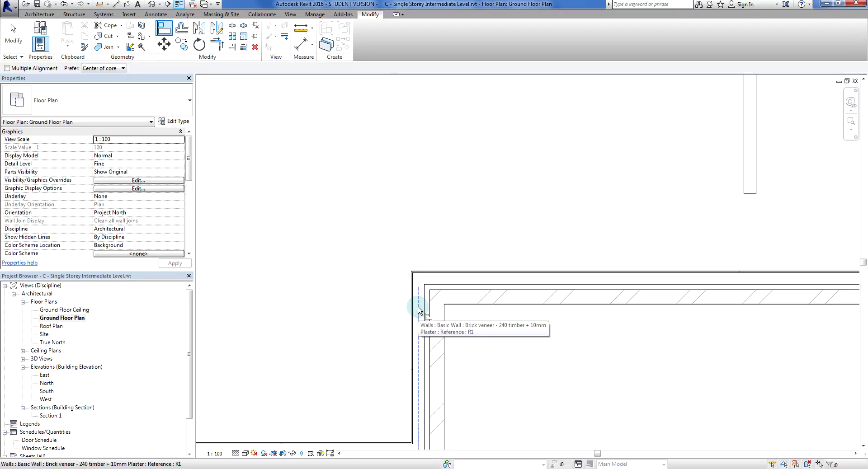
pyautogui.scroll(1, 419, 311)
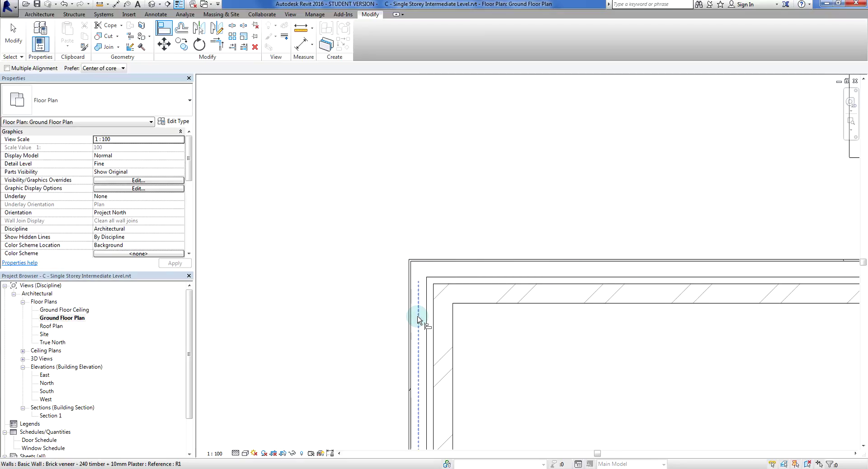
pyautogui.click(418, 321)
pyautogui.scroll(-2, 520, 231)
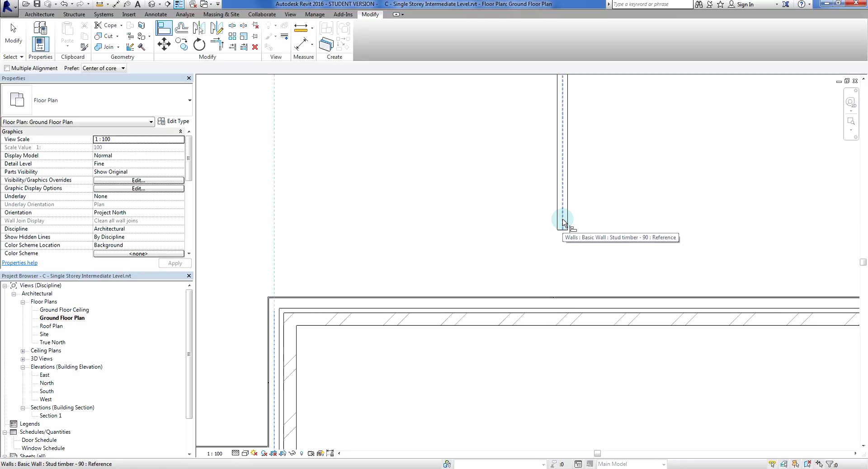
pyautogui.click(563, 222)
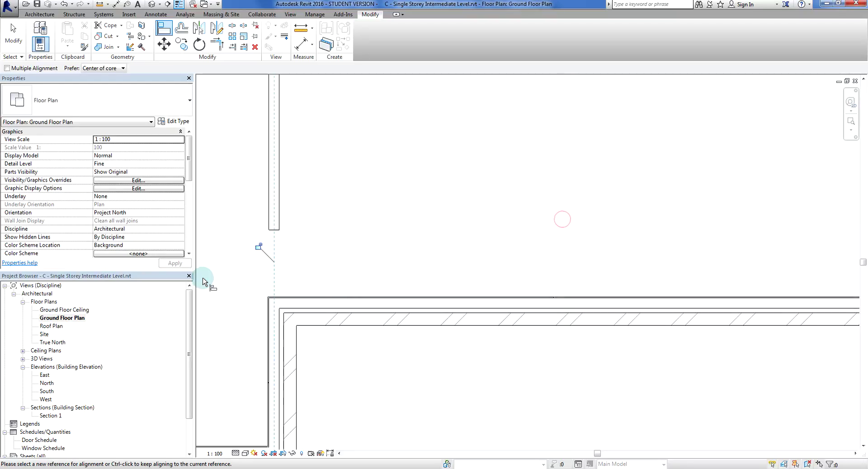
pyautogui.moveTo(244, 301); pyautogui.dragTo(374, 300, button='middle')
# - Drag the upper stud wall's bottom end down to meet the garage's lower wall
pyautogui.press('Escape')
pyautogui.scroll(1, 369, 298)
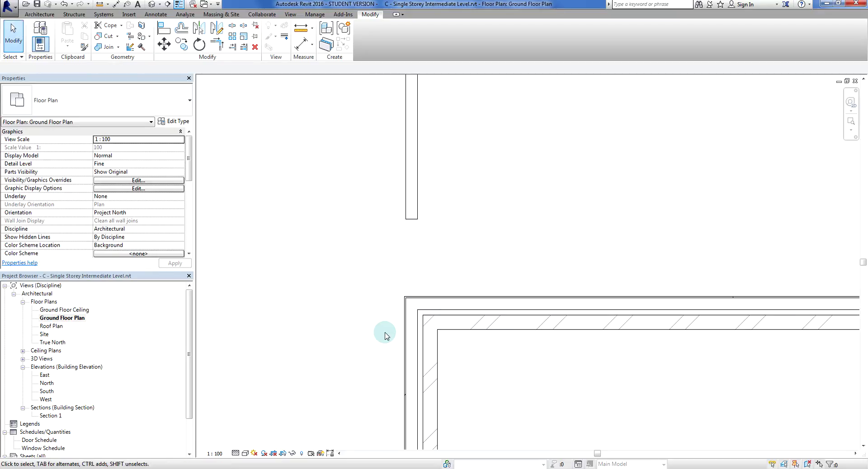
pyautogui.click(420, 208)
pyautogui.scroll(1, 409, 245)
pyautogui.moveTo(417, 219); pyautogui.dragTo(422, 303)
pyautogui.click(370, 316)
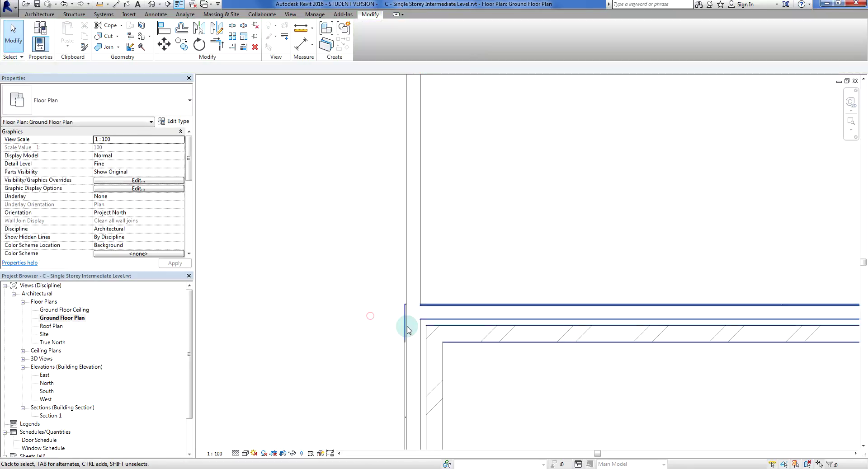
# - Zoom around the plan and select the garage's vertical stud timber wall
pyautogui.scroll(2, 406, 316)
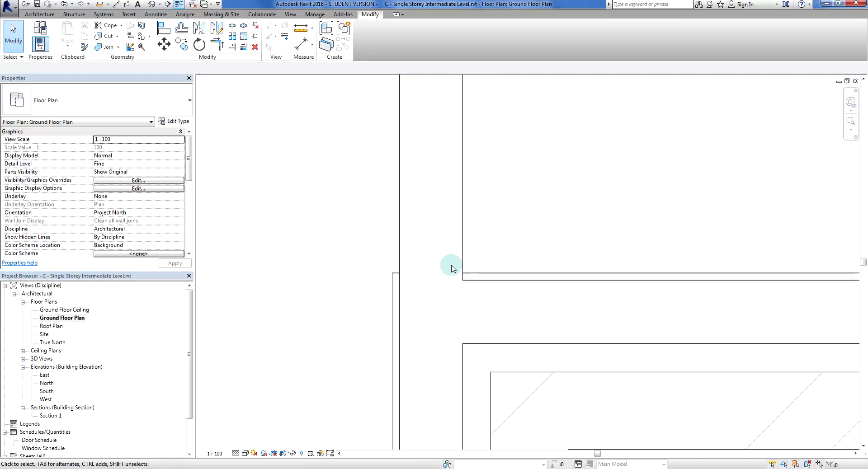
pyautogui.scroll(-2, 475, 237)
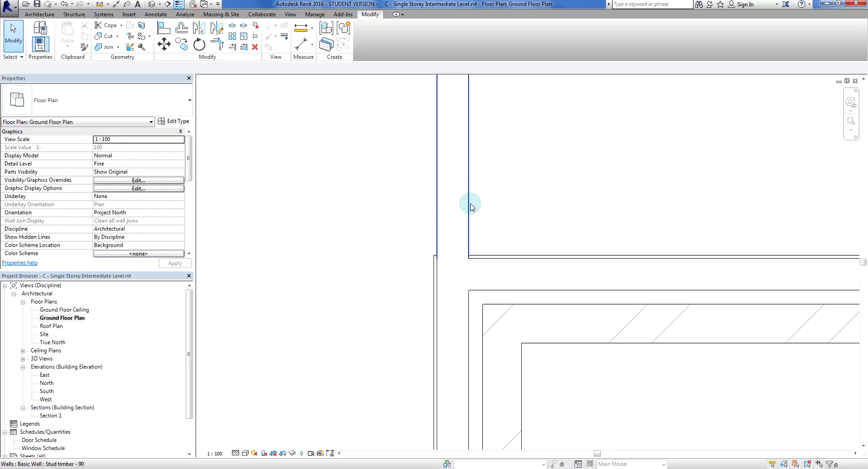
pyautogui.scroll(-5, 472, 226)
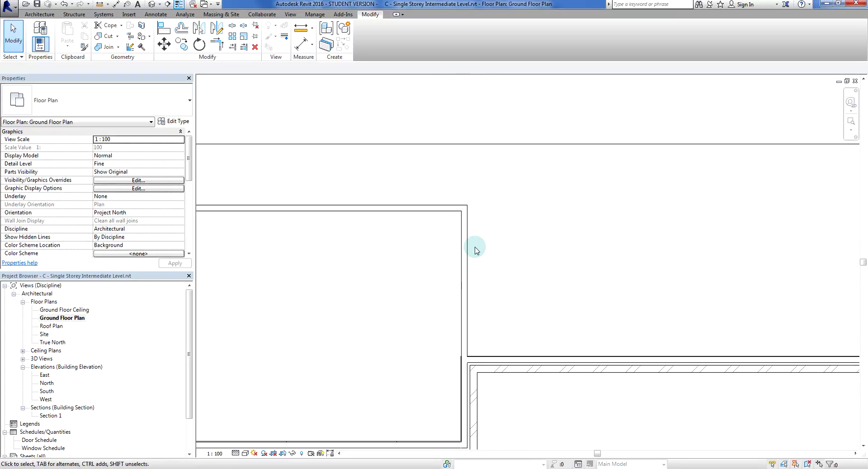
pyautogui.scroll(-2, 476, 250)
pyautogui.click(468, 250)
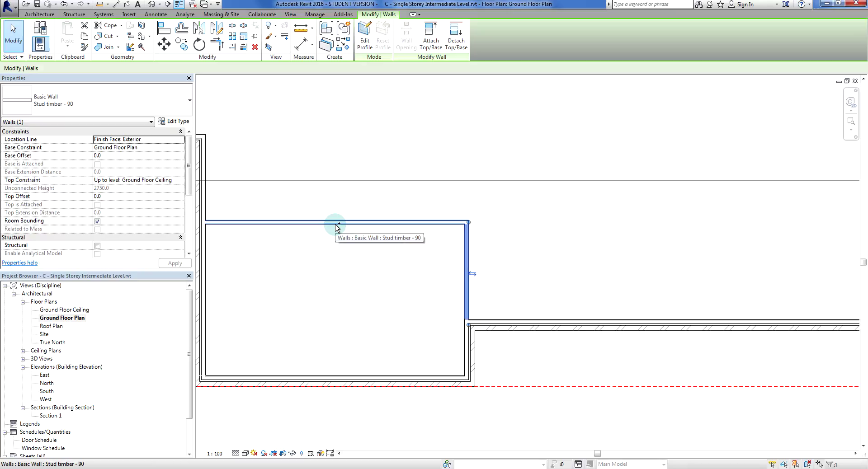
# - Set the Location Line of the vertical and top garage stud walls to Core Centerline
pyautogui.keyDown('ctrl'); pyautogui.click(335, 225); pyautogui.keyUp('ctrl')
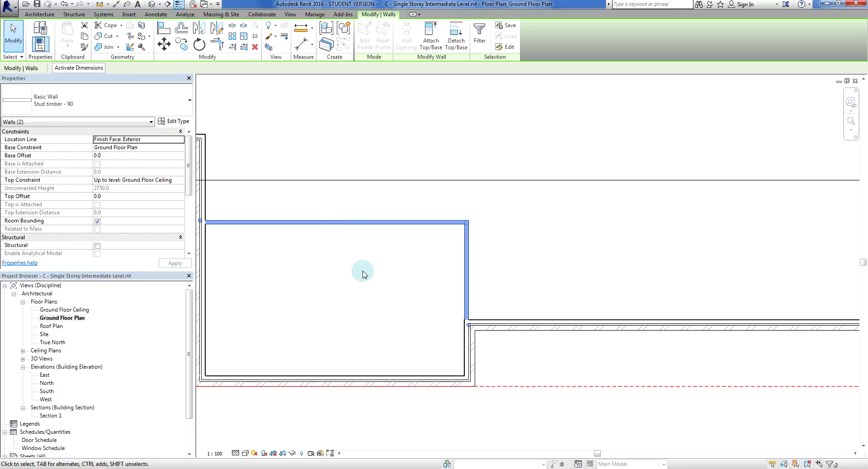
pyautogui.scroll(2, 362, 275)
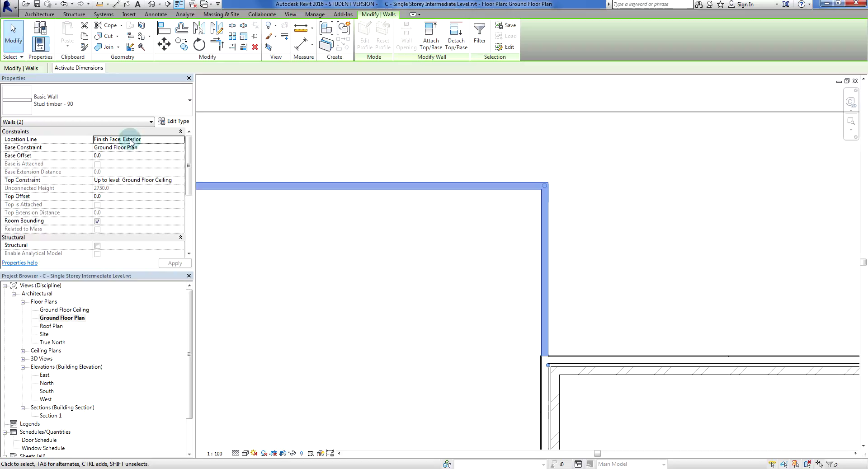
pyautogui.click(179, 140)
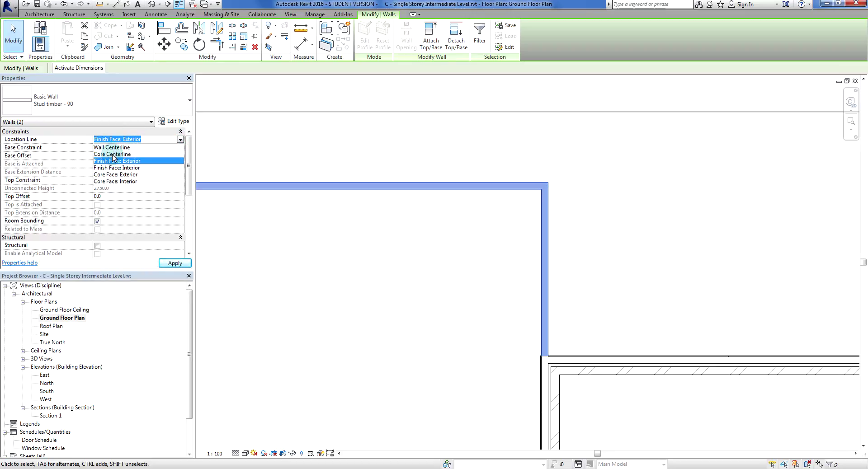
pyautogui.click(113, 154)
pyautogui.click(362, 256)
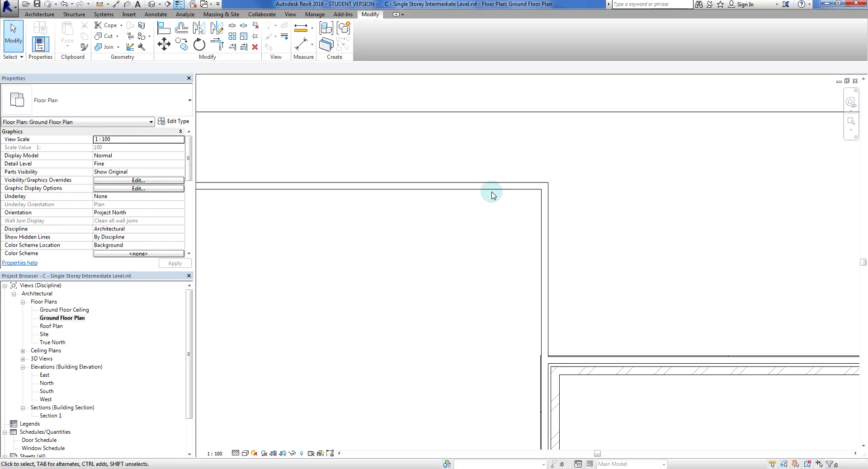
pyautogui.scroll(3, 508, 226)
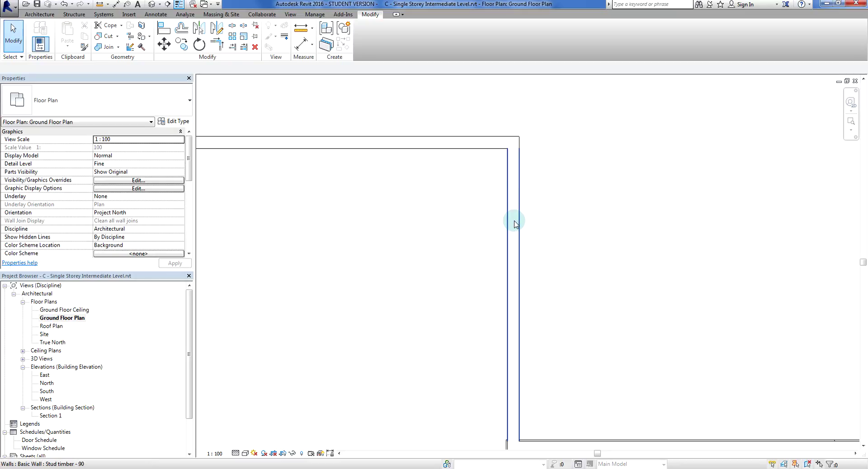
pyautogui.scroll(-2, 518, 231)
pyautogui.scroll(3, 504, 334)
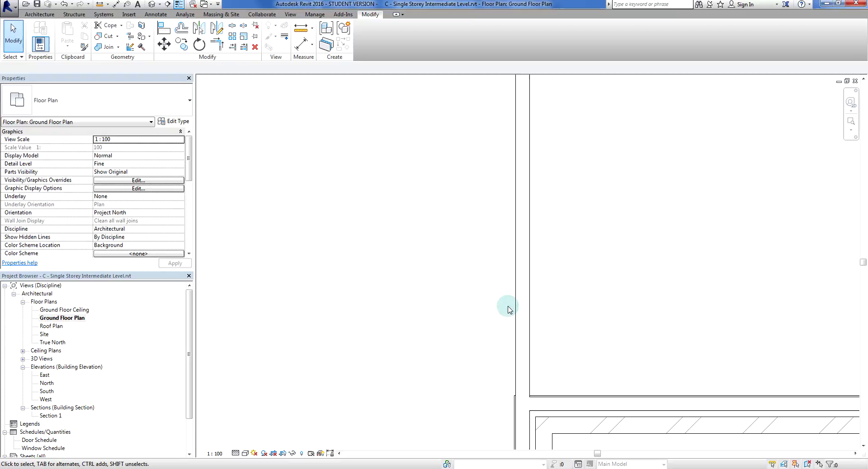
pyautogui.scroll(3, 507, 401)
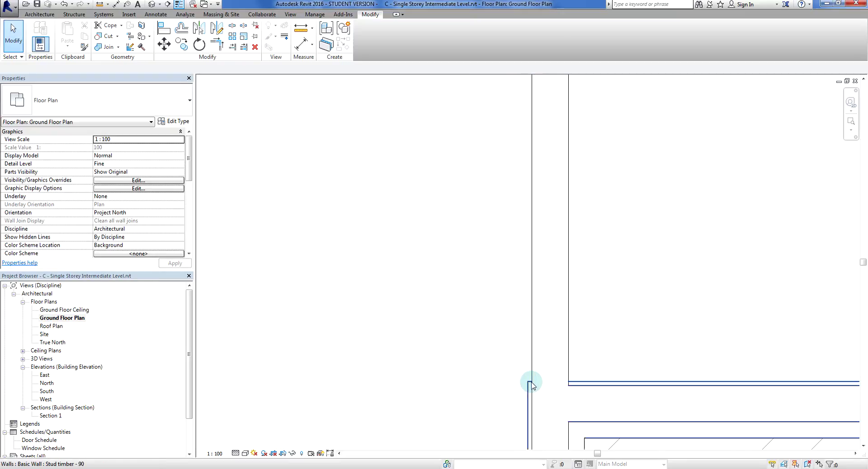
pyautogui.scroll(-3, 453, 353)
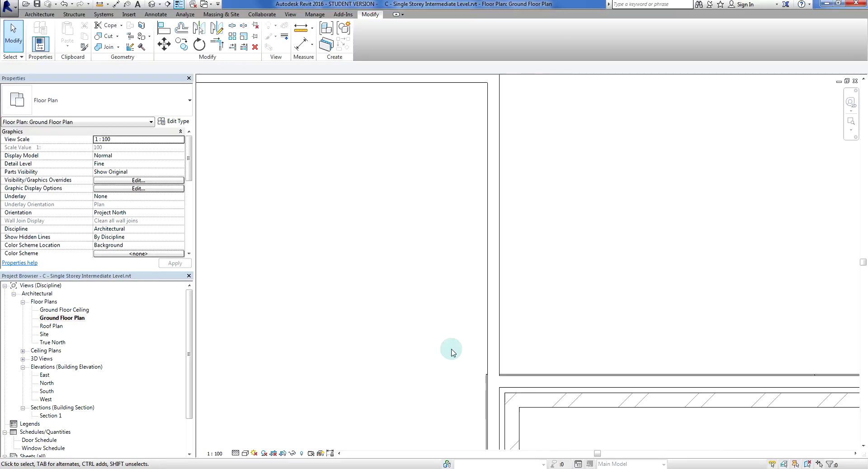
pyautogui.scroll(-5, 452, 351)
pyautogui.scroll(3, 492, 316)
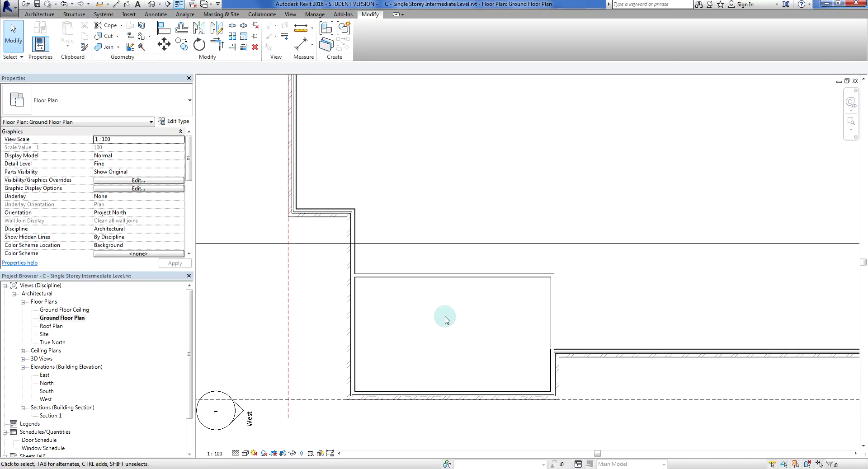
pyautogui.scroll(2, 403, 310)
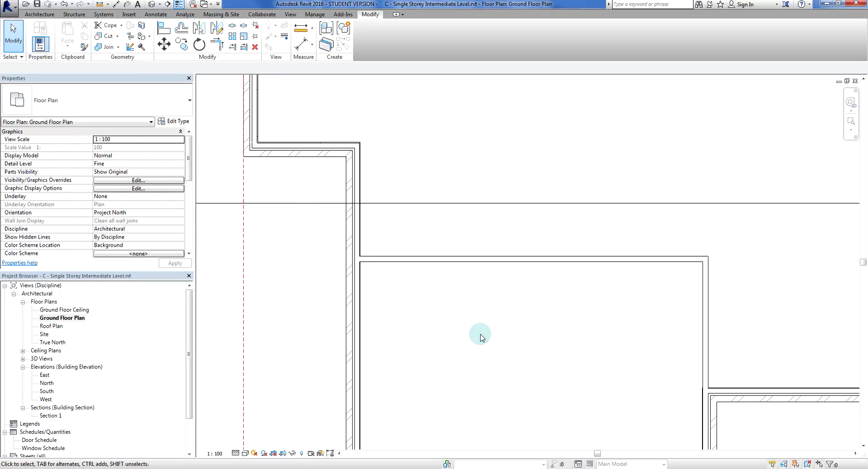
# - Using AL, align the garage's top stud wall to the brick veneer wall's core-centre reference
pyautogui.press('a')
pyautogui.press('l')
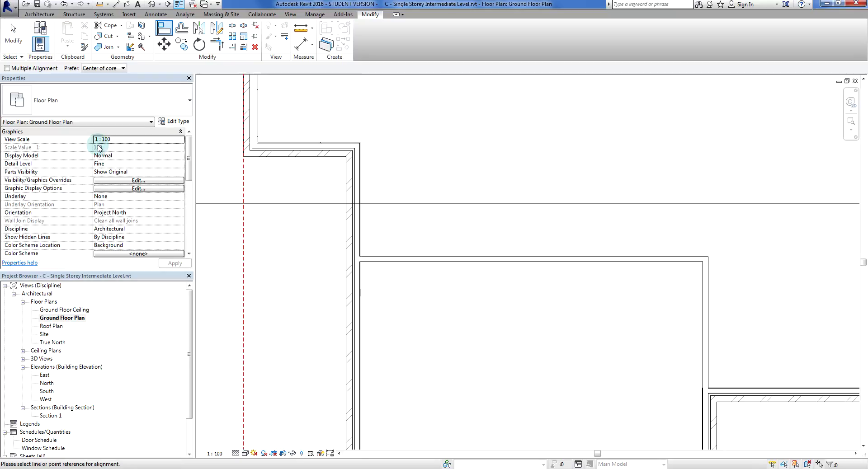
pyautogui.press('Escape')
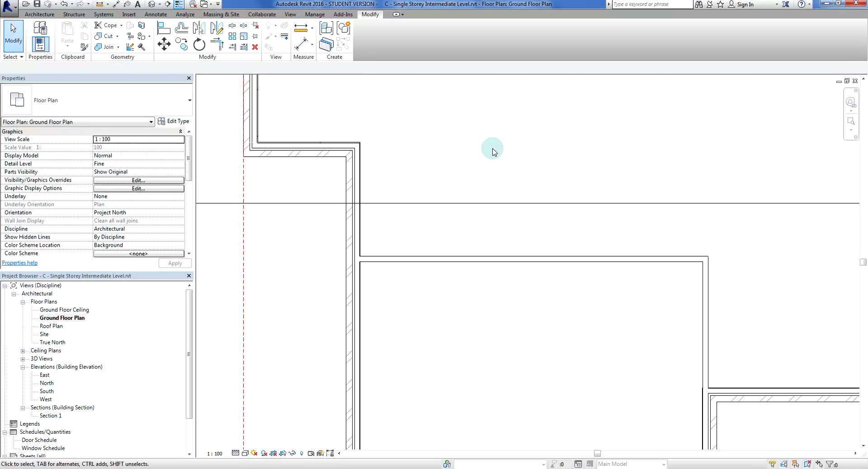
pyautogui.press('a')
pyautogui.press('l')
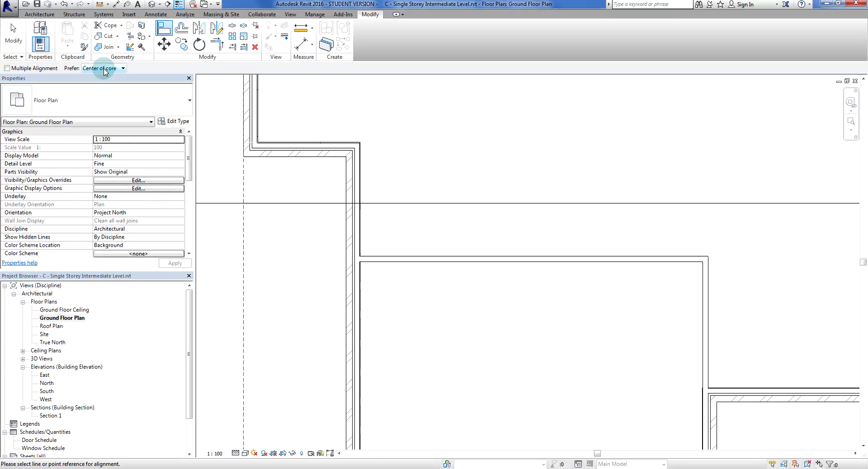
pyautogui.click(473, 259)
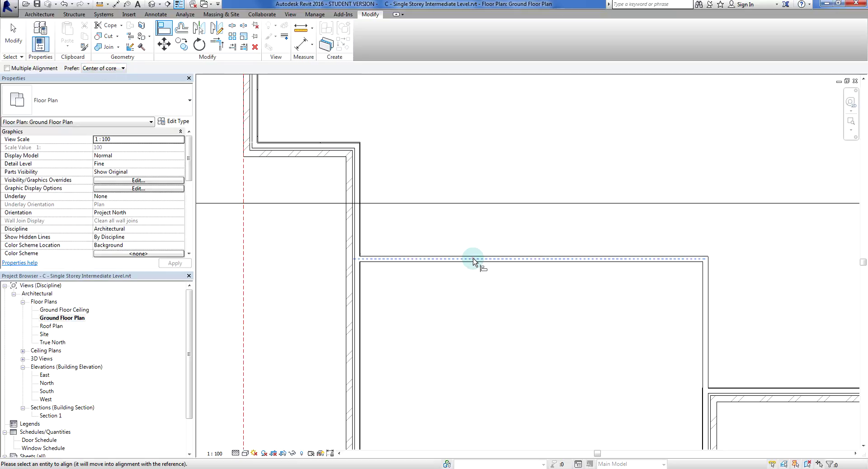
pyautogui.scroll(4, 333, 145)
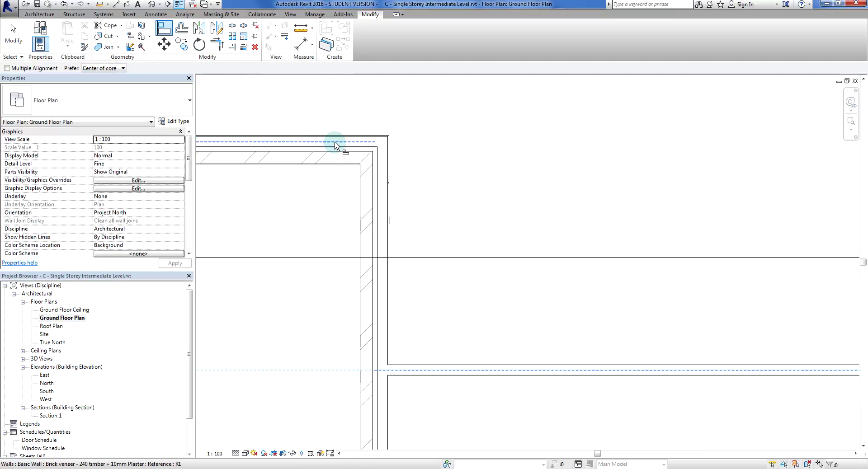
pyautogui.click(335, 145)
pyautogui.scroll(-4, 336, 144)
pyautogui.scroll(3, 476, 365)
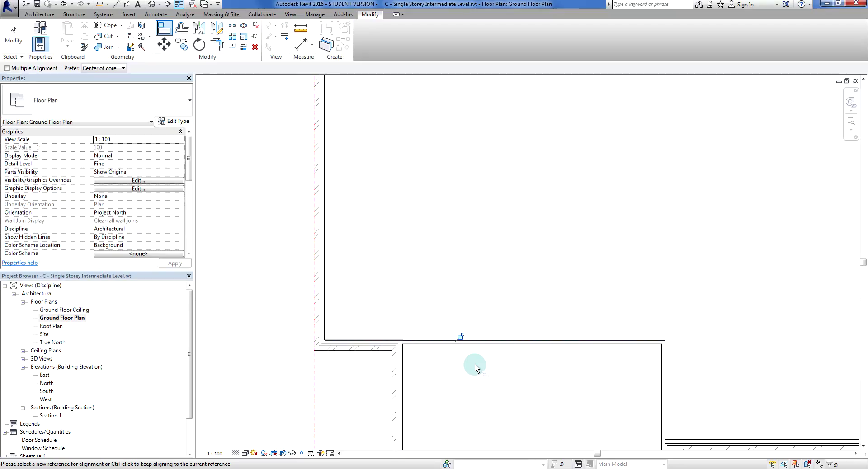
pyautogui.moveTo(477, 366); pyautogui.dragTo(393, 216, button='middle')
pyautogui.press('Escape')
pyautogui.press('Escape')
pyautogui.scroll(2, 345, 240)
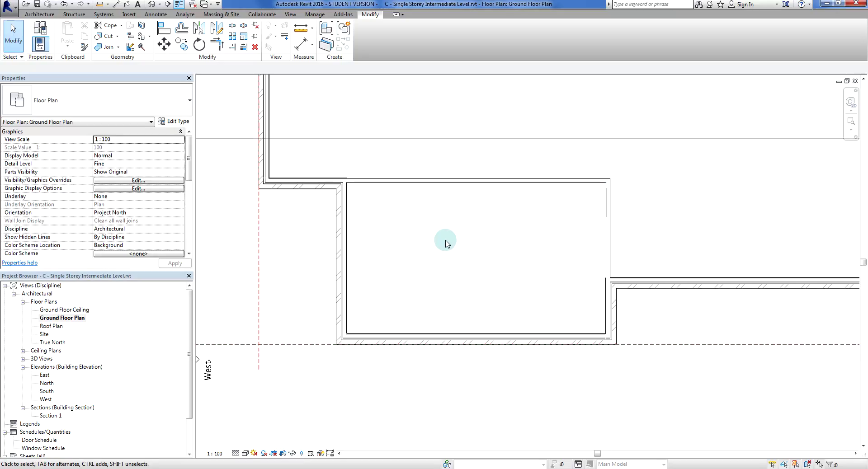
pyautogui.scroll(-2, 445, 243)
pyautogui.moveTo(500, 235); pyautogui.dragTo(389, 248, button='middle')
pyautogui.scroll(3, 389, 244)
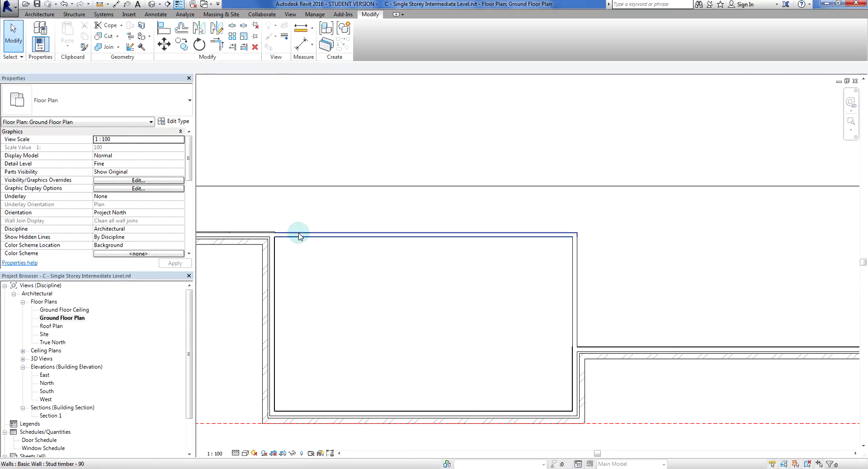
pyautogui.scroll(-5, 433, 263)
pyautogui.moveTo(562, 229)
pyautogui.mouseDown(button='middle')
pyautogui.moveTo(462, 238)
pyautogui.moveTo(485, 235)
pyautogui.mouseUp(button='middle')
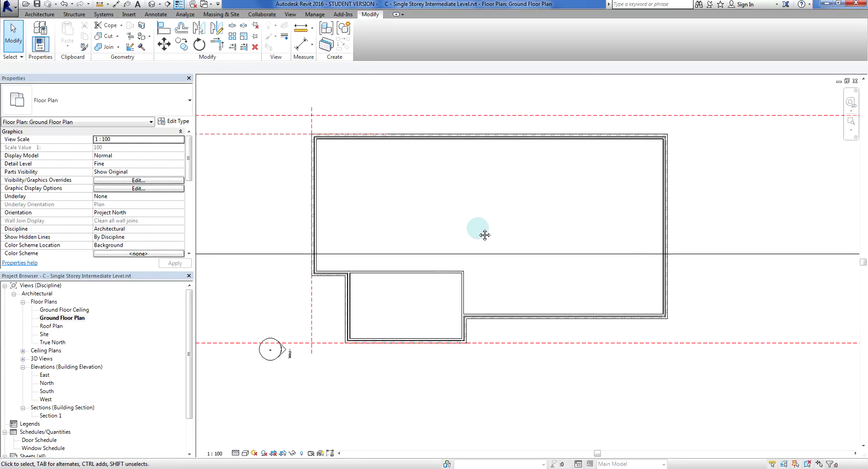
pyautogui.scroll(1, 483, 232)
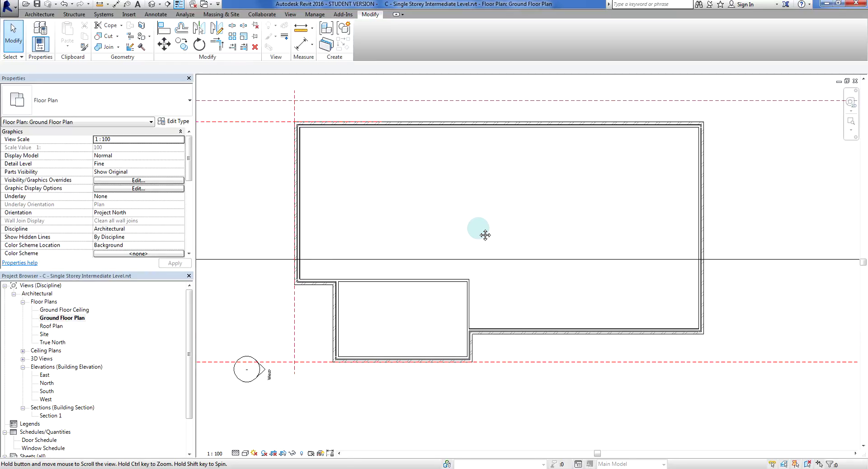
pyautogui.moveTo(482, 233); pyautogui.dragTo(521, 243, button='middle')
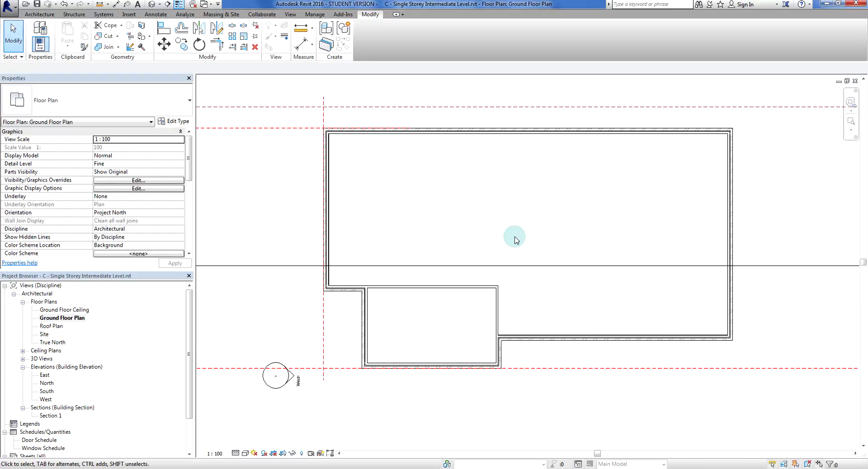